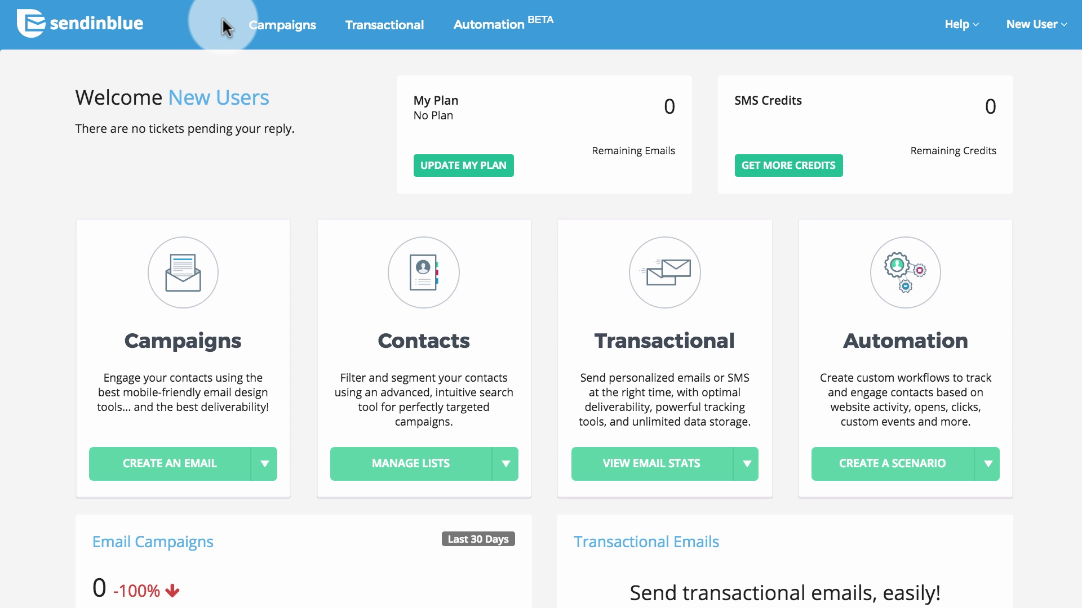
From the Campaigns dashboard, choose Edit for draft #9 My Newsletter in Draft Campaigns.
{"action": "left_click", "coordinate": [309, 38]}
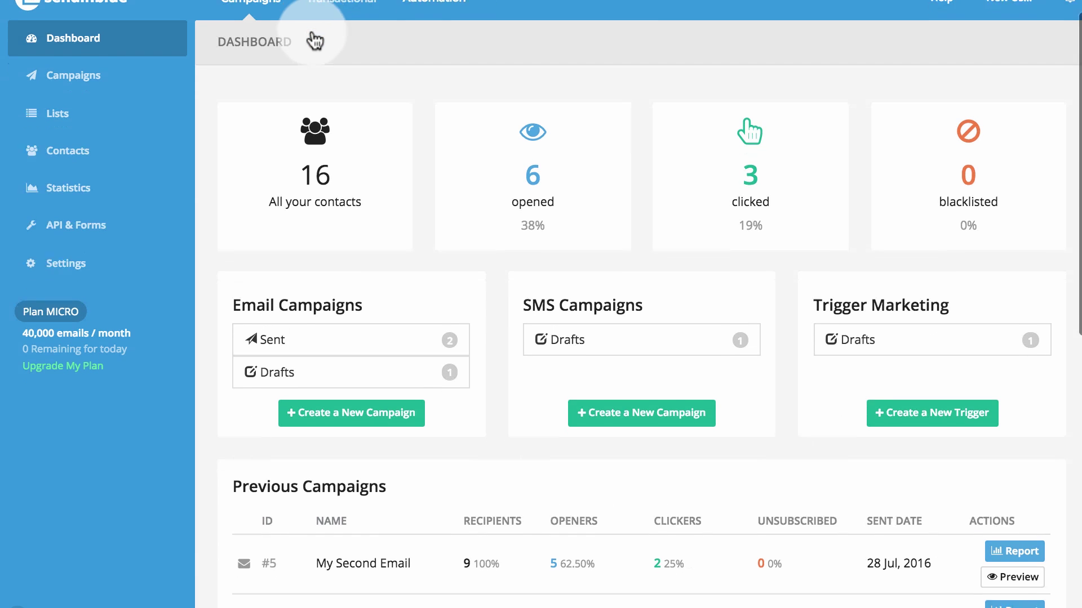
{"action": "scroll", "coordinate": [315, 40], "scroll_direction": "down", "scroll_amount": 3}
{"action": "scroll", "coordinate": [351, 99], "scroll_direction": "down", "scroll_amount": 1}
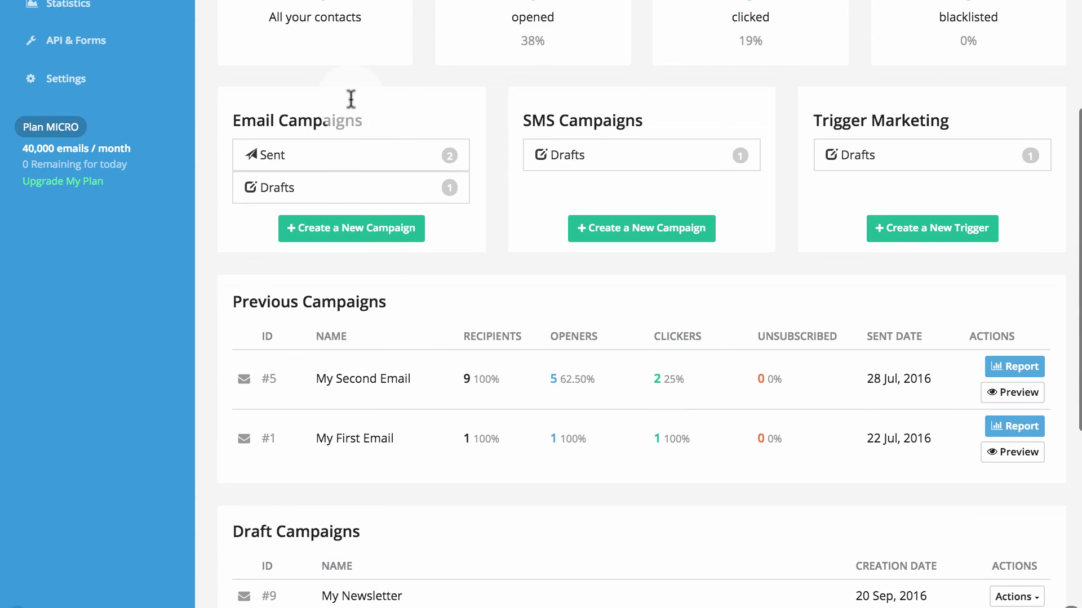
{"action": "scroll", "coordinate": [406, 251], "scroll_direction": "down", "scroll_amount": 1}
{"action": "scroll", "coordinate": [406, 252], "scroll_direction": "down", "scroll_amount": 4}
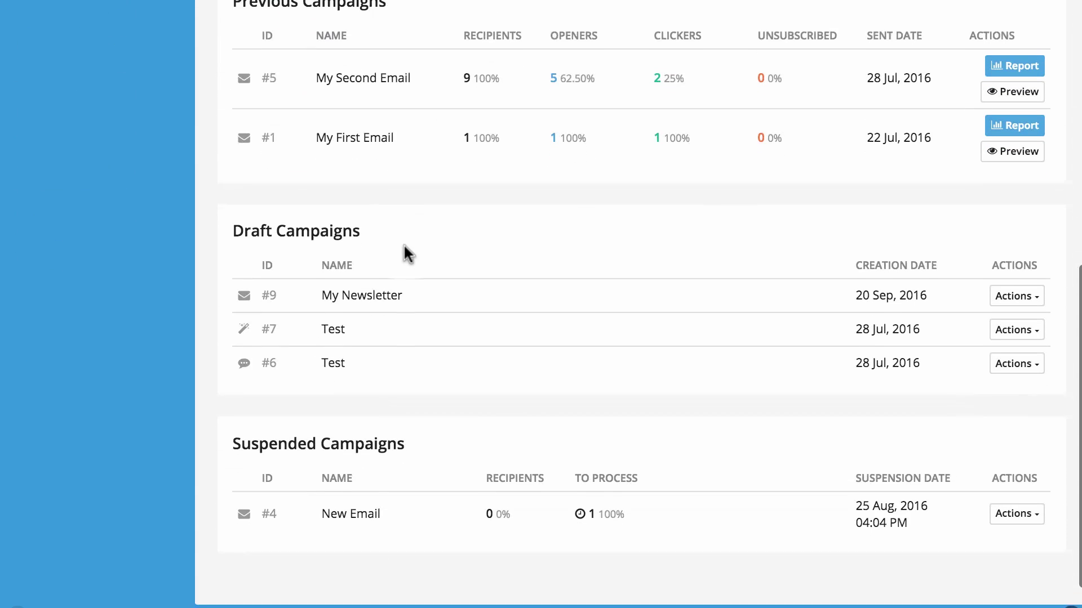
{"action": "left_click", "coordinate": [1001, 292]}
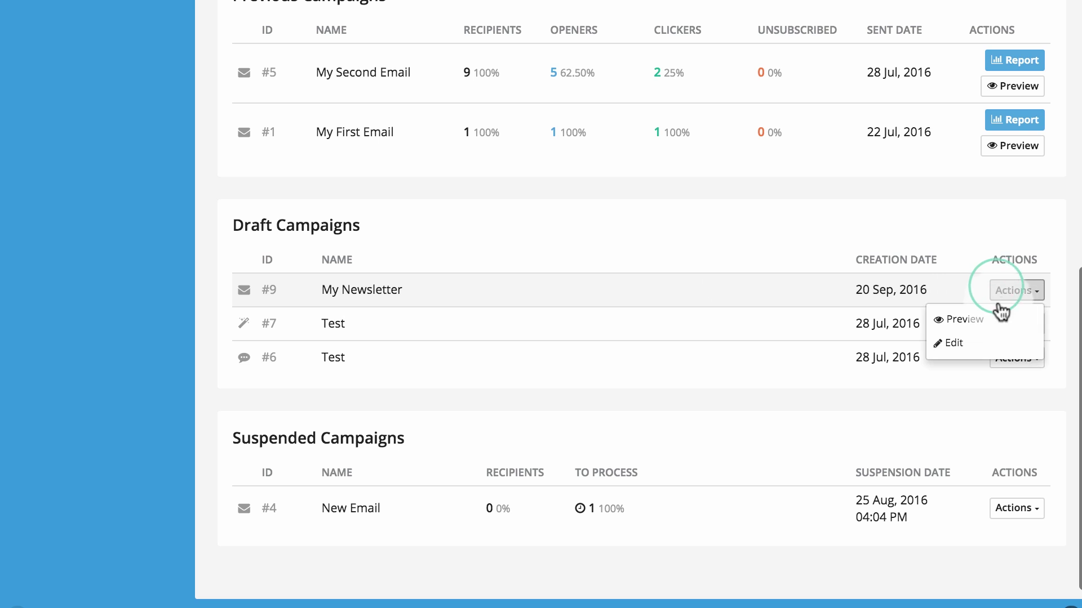
{"action": "left_click", "coordinate": [973, 338]}
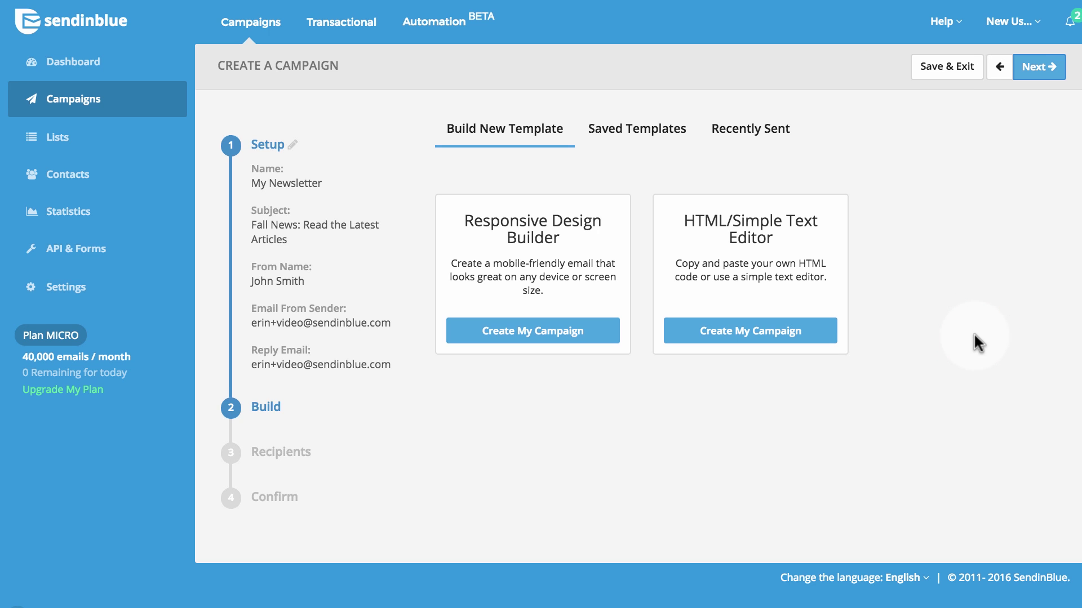
Create the campaign with the Responsive Design Builder and bring up the Templates gallery.
{"action": "left_click", "coordinate": [588, 343]}
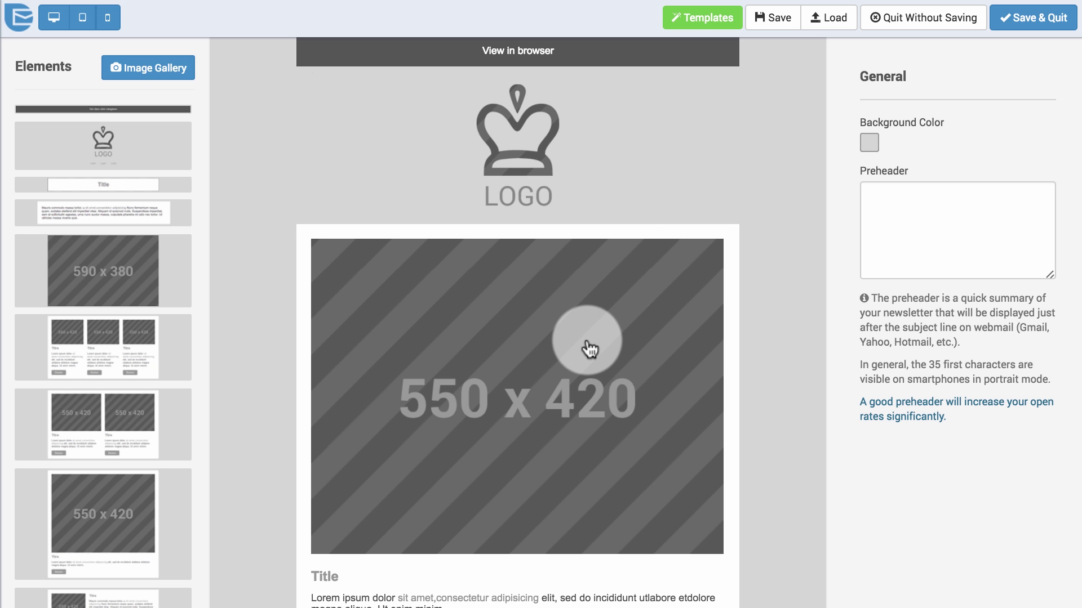
{"action": "left_click", "coordinate": [698, 25]}
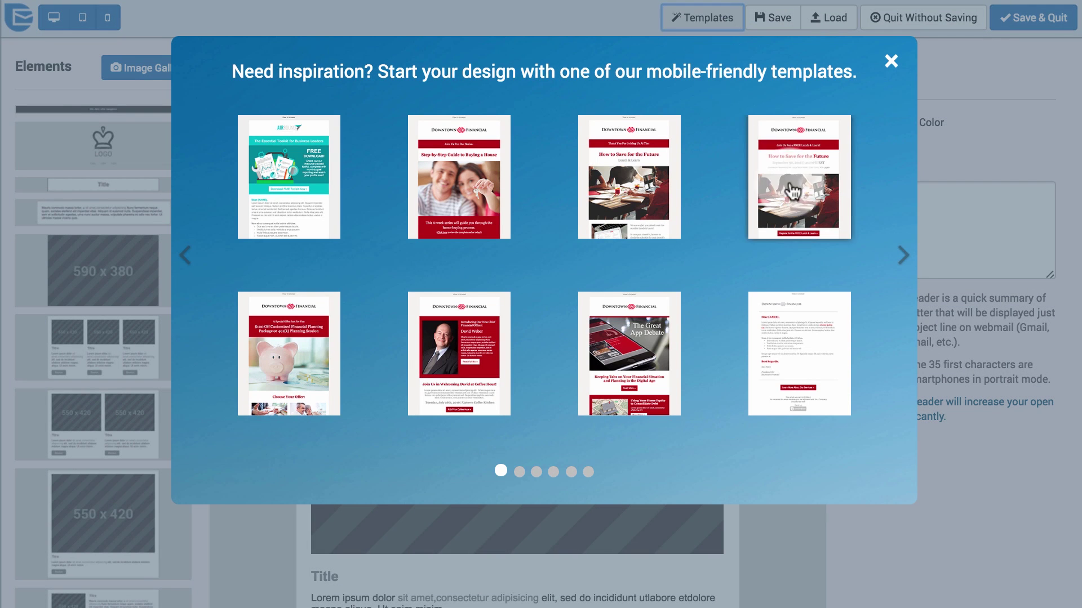
Page forward through the gallery and load The Write Stuff blogging template.
{"action": "left_click", "coordinate": [902, 269]}
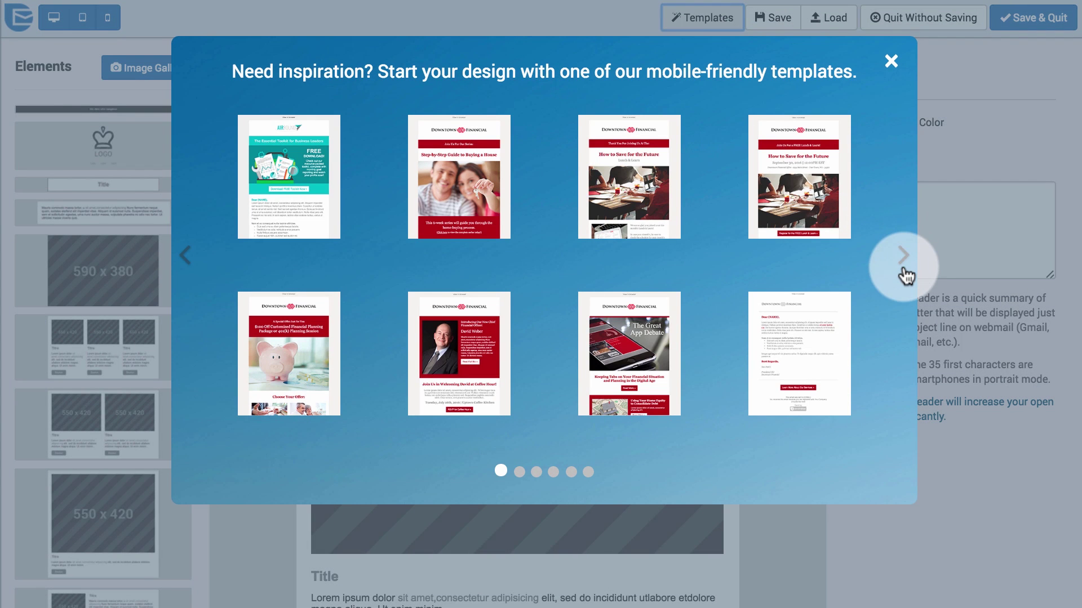
{"action": "left_click", "coordinate": [904, 273]}
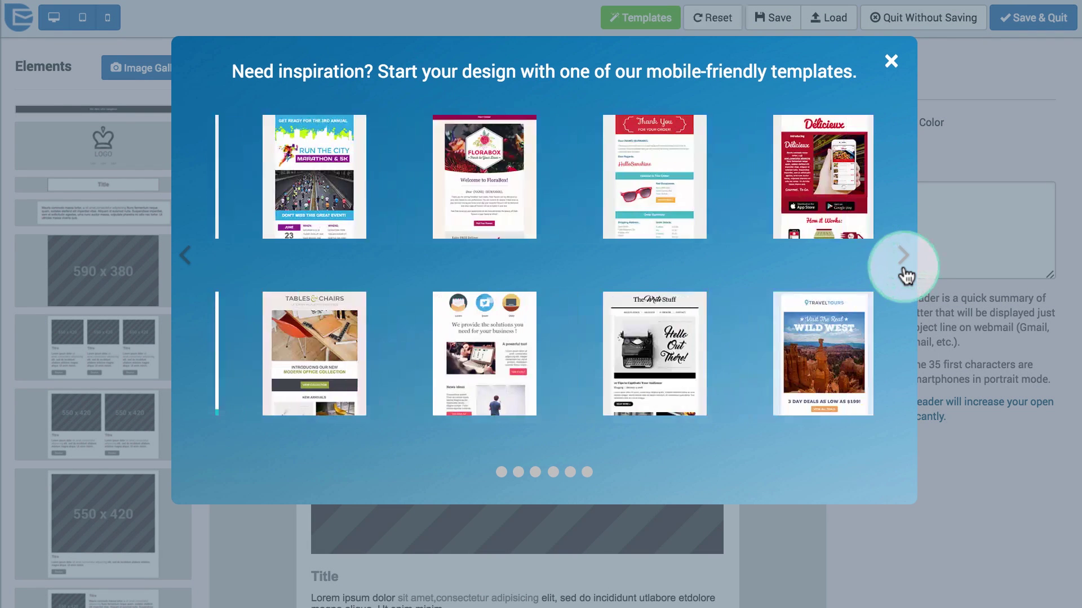
{"action": "left_click", "coordinate": [603, 349]}
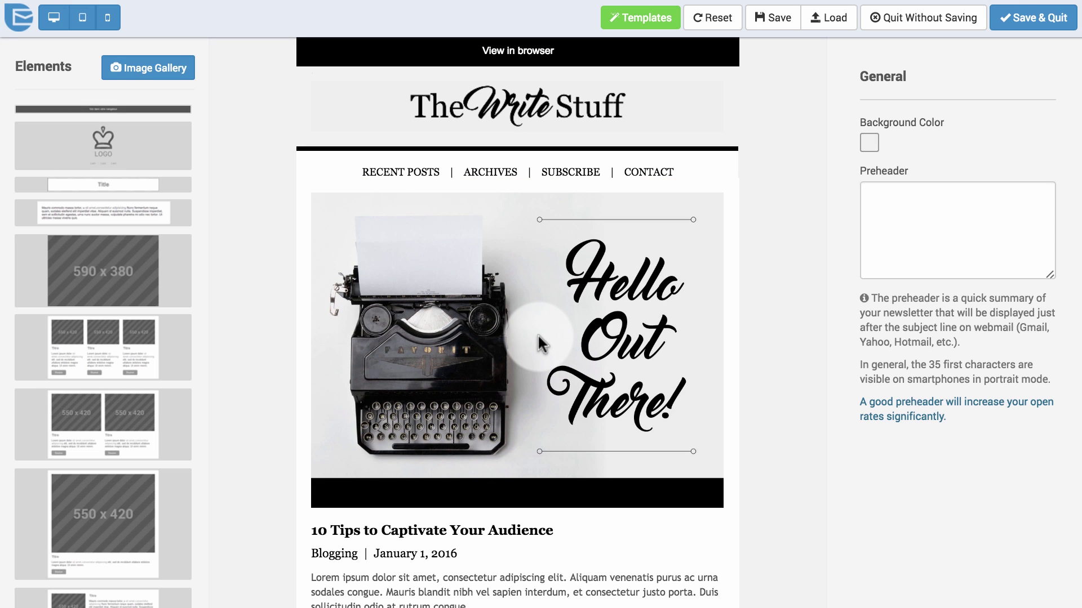
{"action": "left_click", "coordinate": [110, 276]}
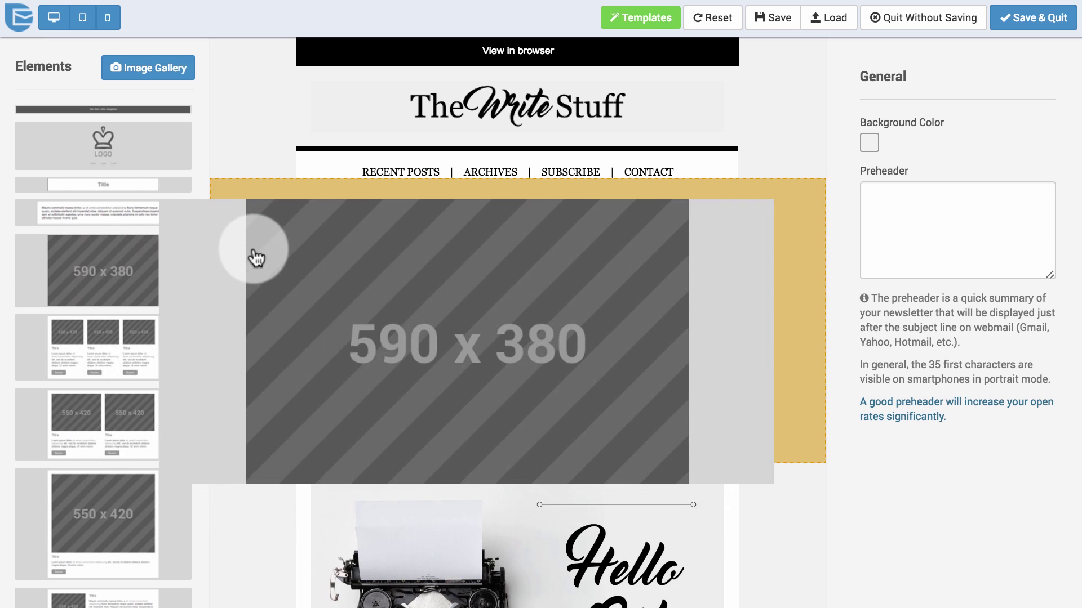
{"action": "left_click_drag", "start_coordinate": [111, 276], "coordinate": [253, 247]}
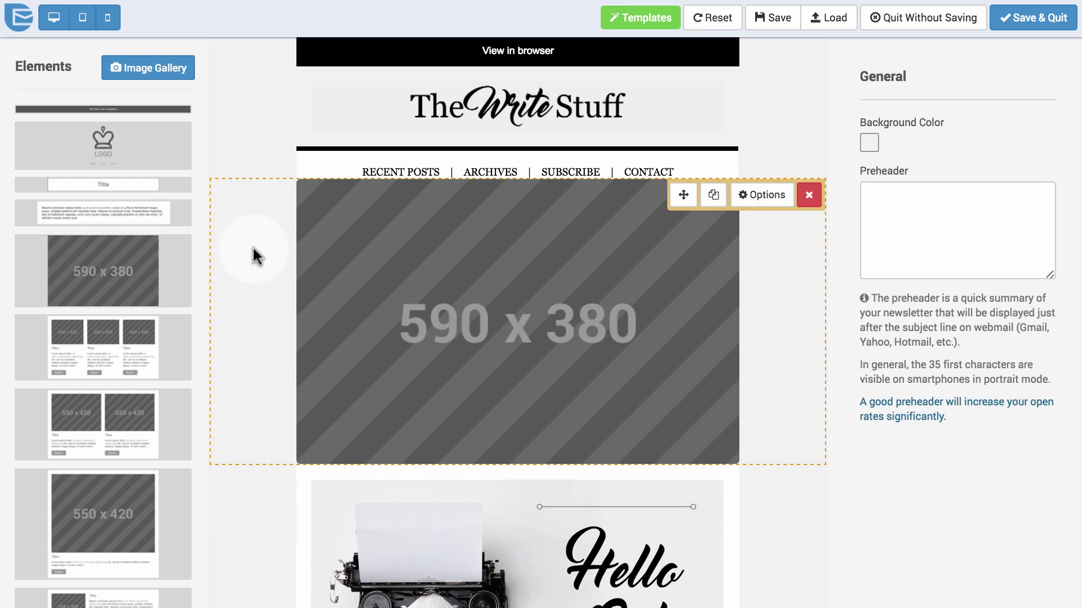
{"action": "left_click", "coordinate": [767, 198]}
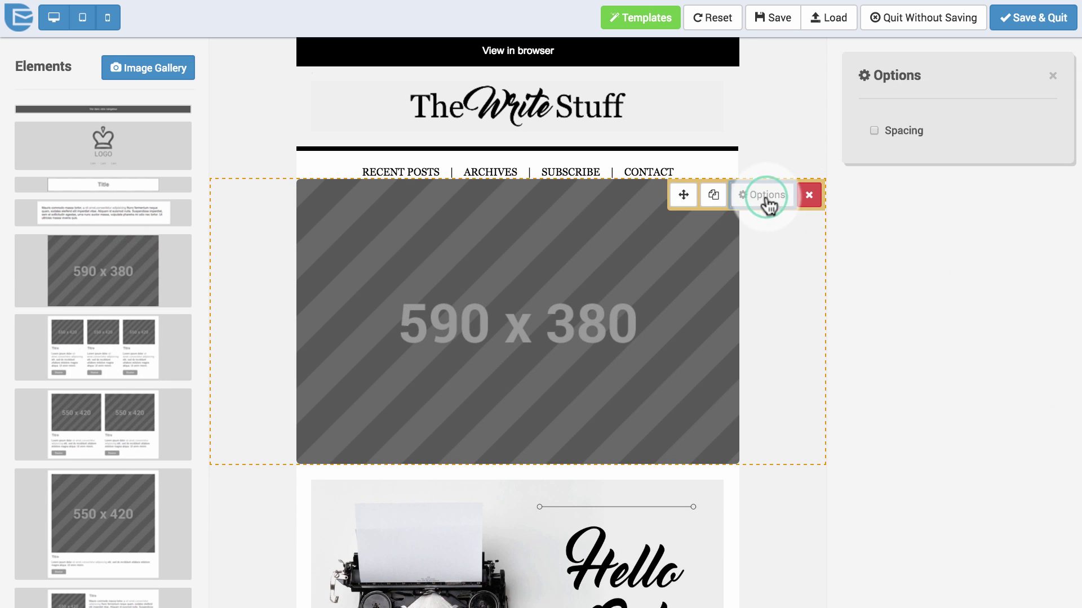
{"action": "mouse_move", "coordinate": [517, 172]}
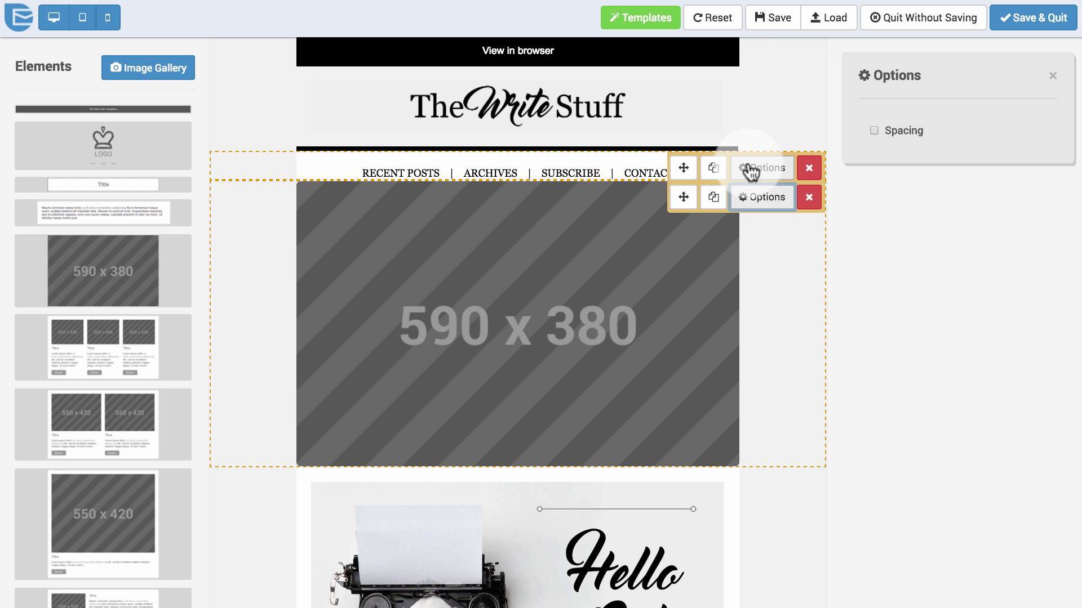
{"action": "left_click", "coordinate": [751, 169]}
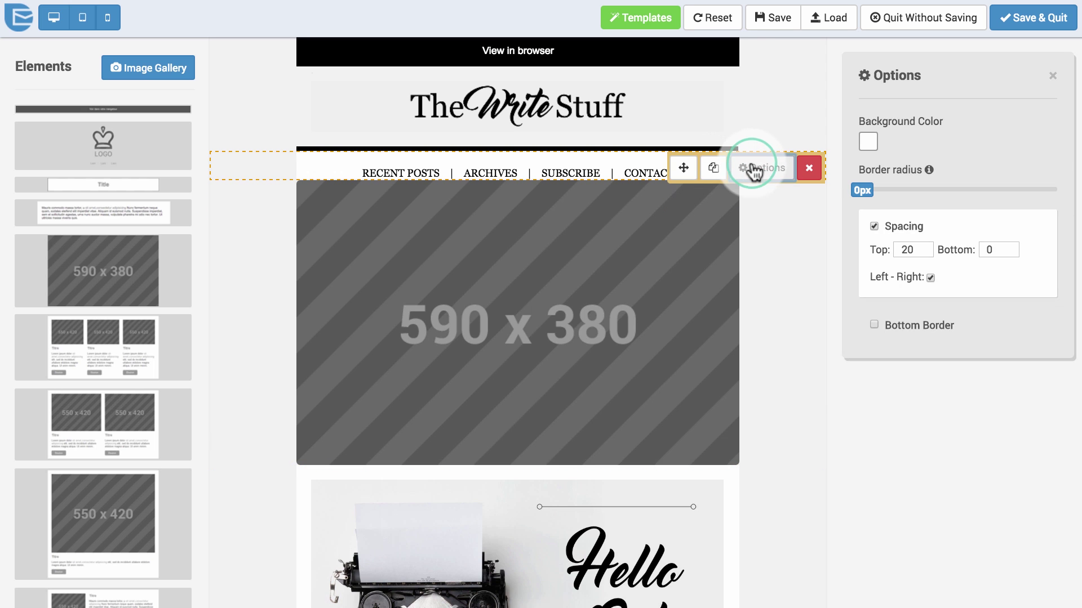
{"action": "left_click", "coordinate": [611, 172]}
{"action": "left_click", "coordinate": [895, 192]}
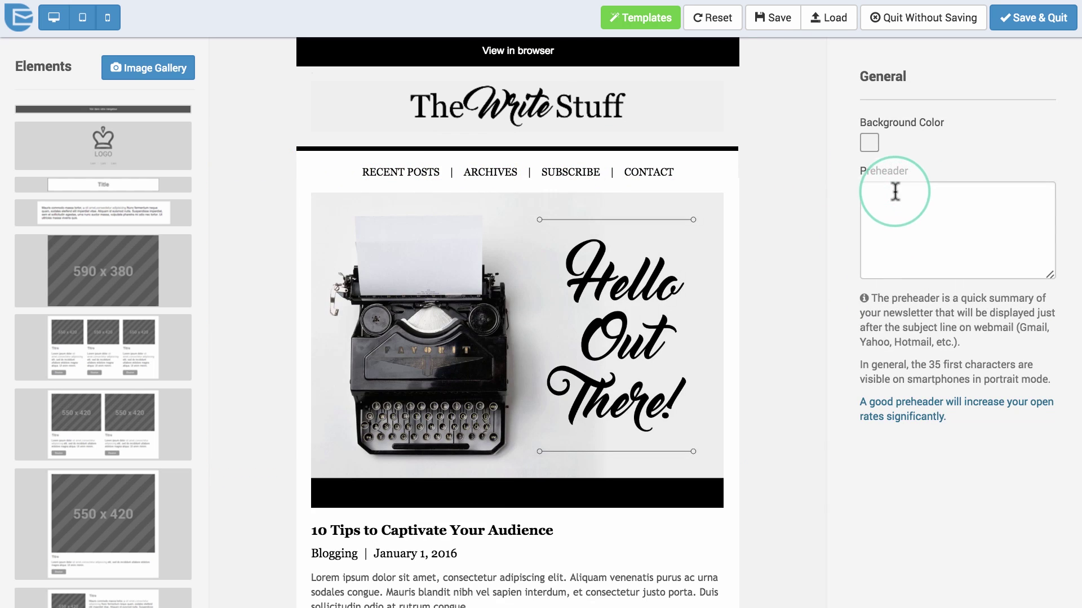
Set the email background colour to light grey #f7f7f7 and show the Image Gallery.
{"action": "left_click", "coordinate": [873, 145]}
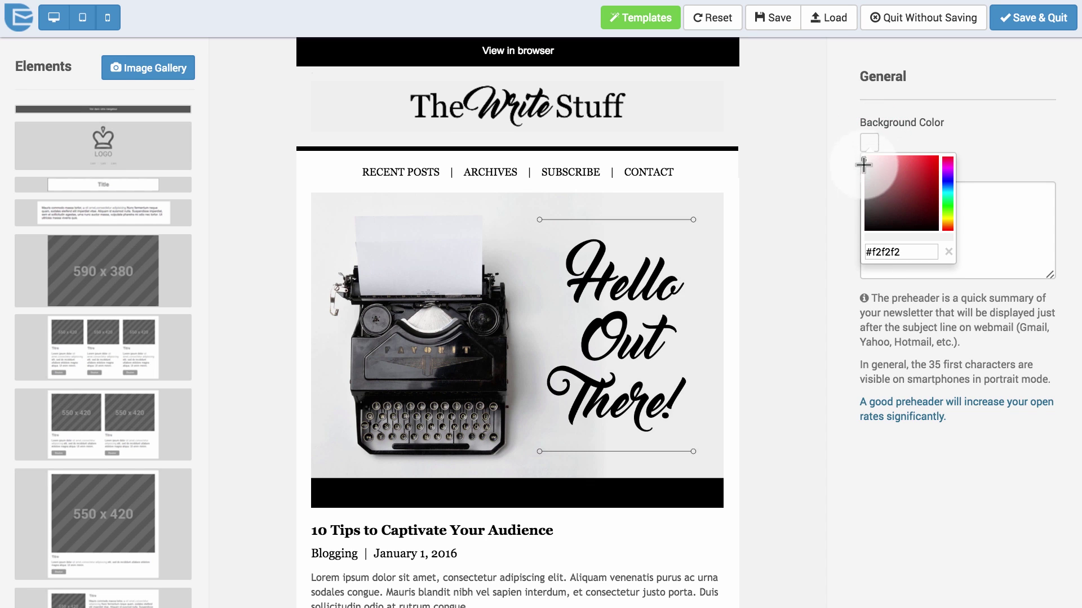
{"action": "mouse_move", "coordinate": [863, 162]}
{"action": "left_mouse_down"}
{"action": "mouse_move", "coordinate": [872, 182]}
{"action": "mouse_move", "coordinate": [868, 160]}
{"action": "left_mouse_up"}
{"action": "left_click", "coordinate": [148, 67]}
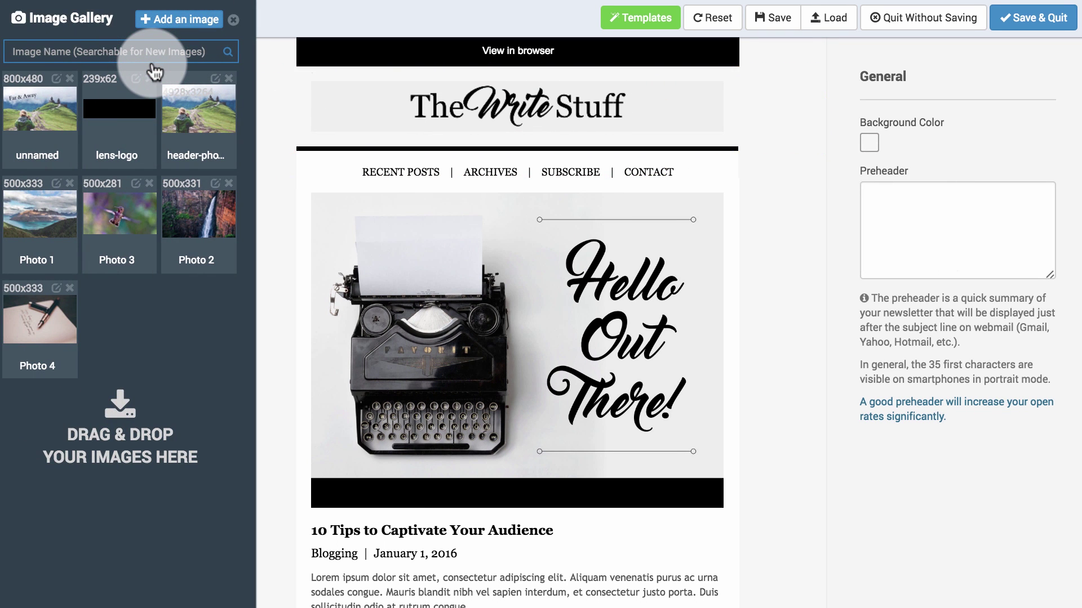
Swap the typewriter hero image for the hiker photo and bring it into Photo Editor.
{"action": "left_click_drag", "start_coordinate": [174, 96], "coordinate": [407, 267]}
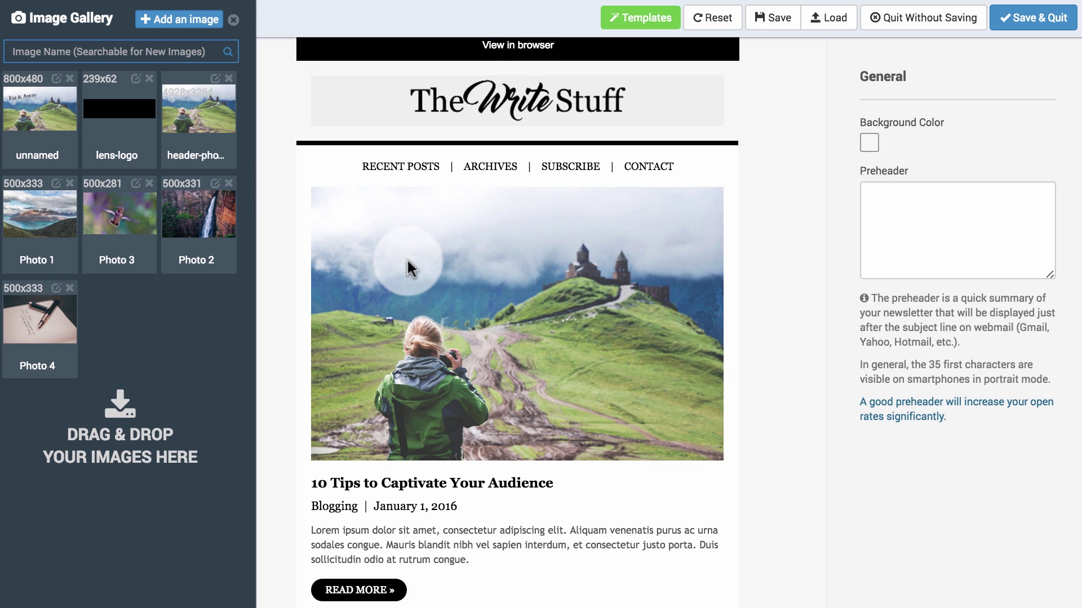
{"action": "scroll", "coordinate": [407, 262], "scroll_direction": "down", "scroll_amount": 3}
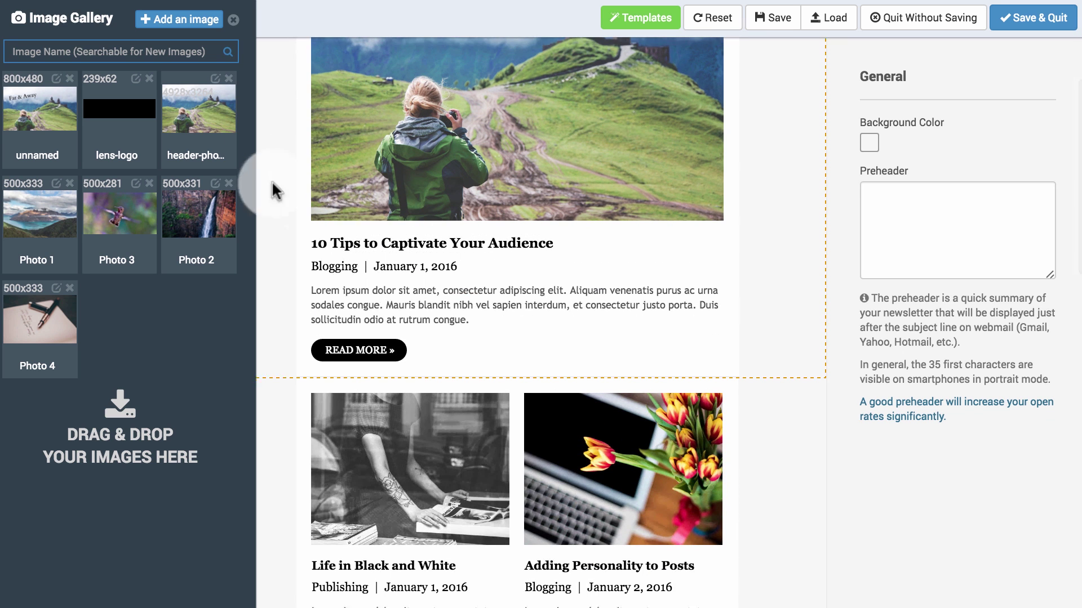
{"action": "left_click", "coordinate": [216, 78]}
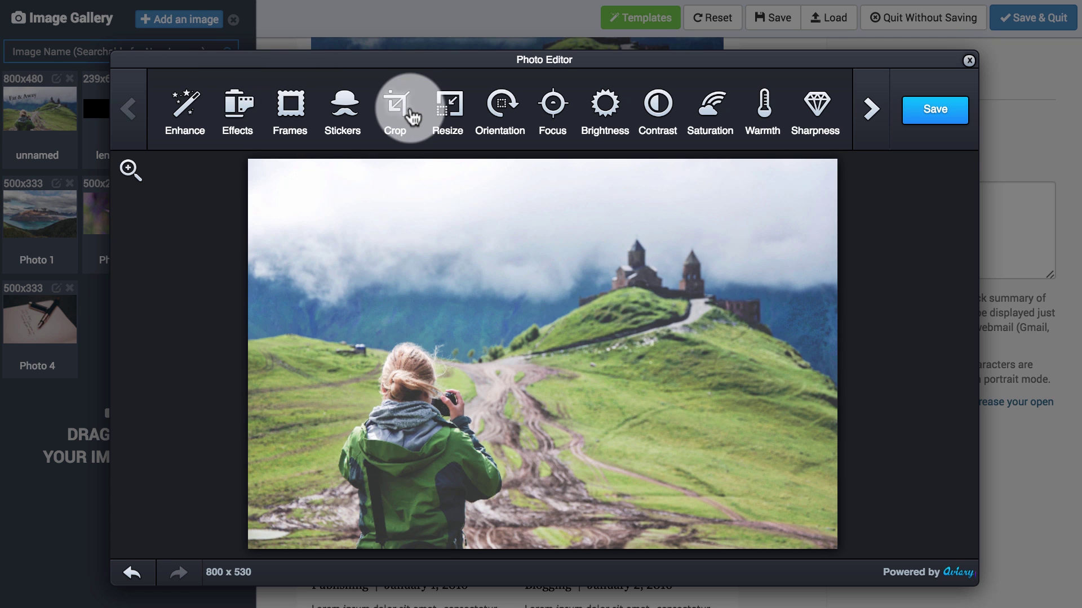
Crop the hiker photo's bottom to 800x454, apply the crop and save the image.
{"action": "left_click", "coordinate": [874, 115]}
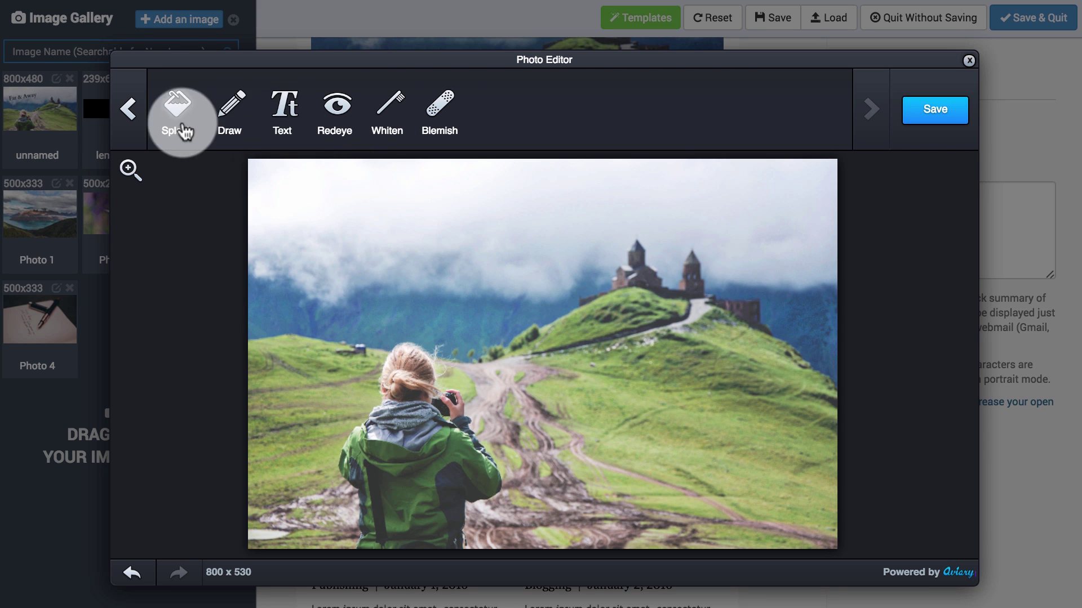
{"action": "left_click", "coordinate": [129, 109]}
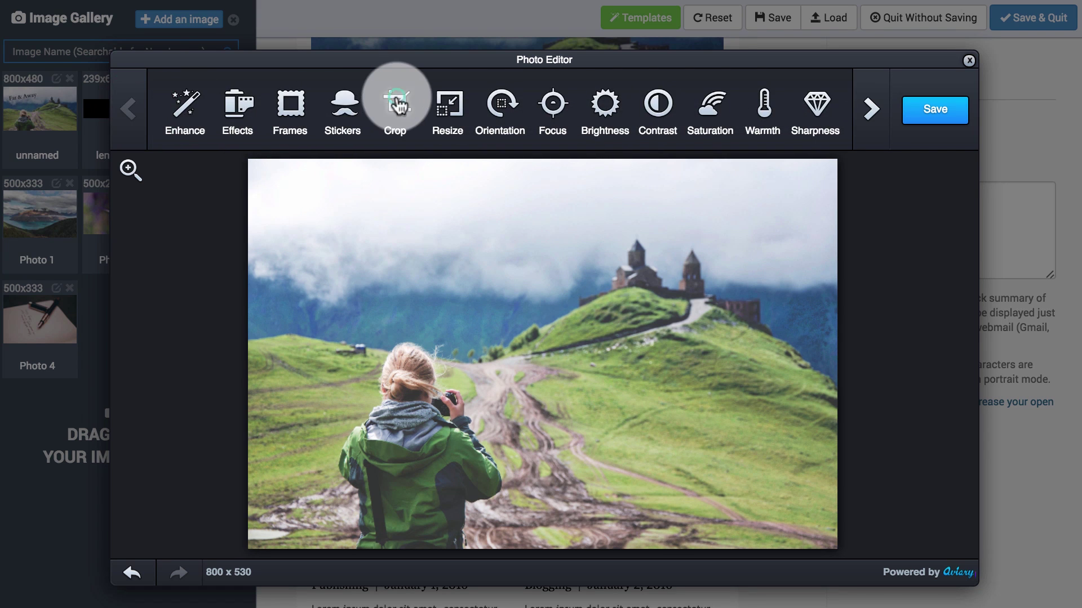
{"action": "left_click", "coordinate": [395, 106]}
{"action": "left_click_drag", "start_coordinate": [823, 542], "coordinate": [823, 488]}
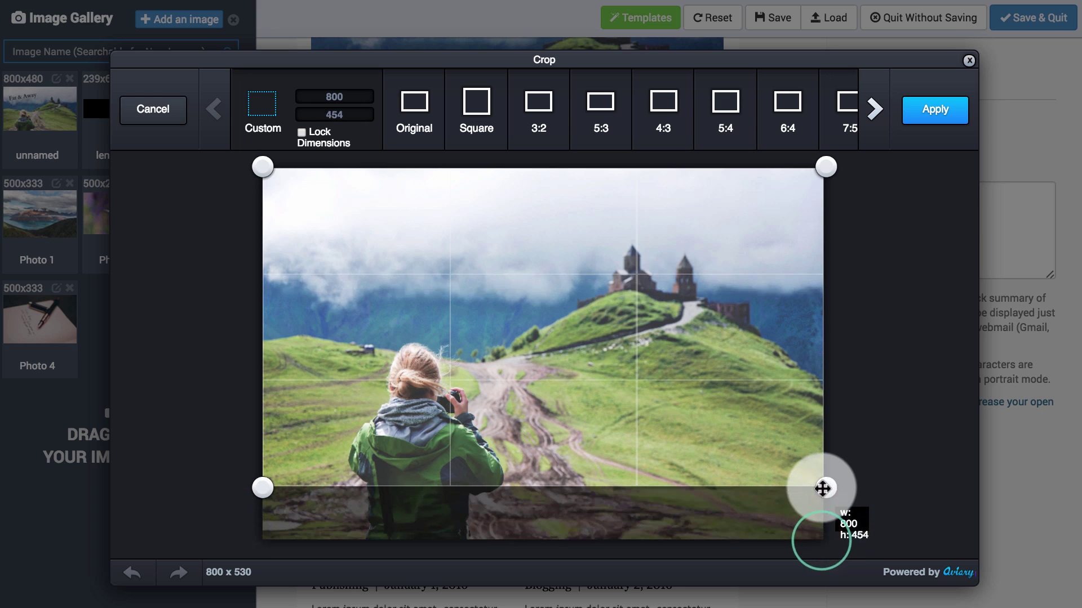
{"action": "left_click", "coordinate": [942, 116]}
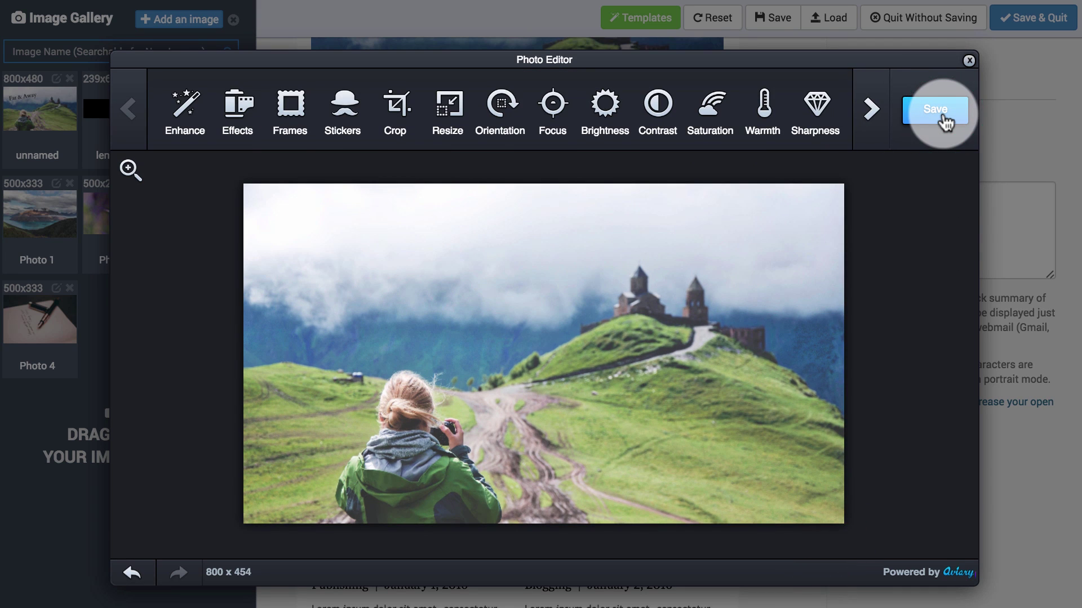
{"action": "left_click", "coordinate": [948, 118]}
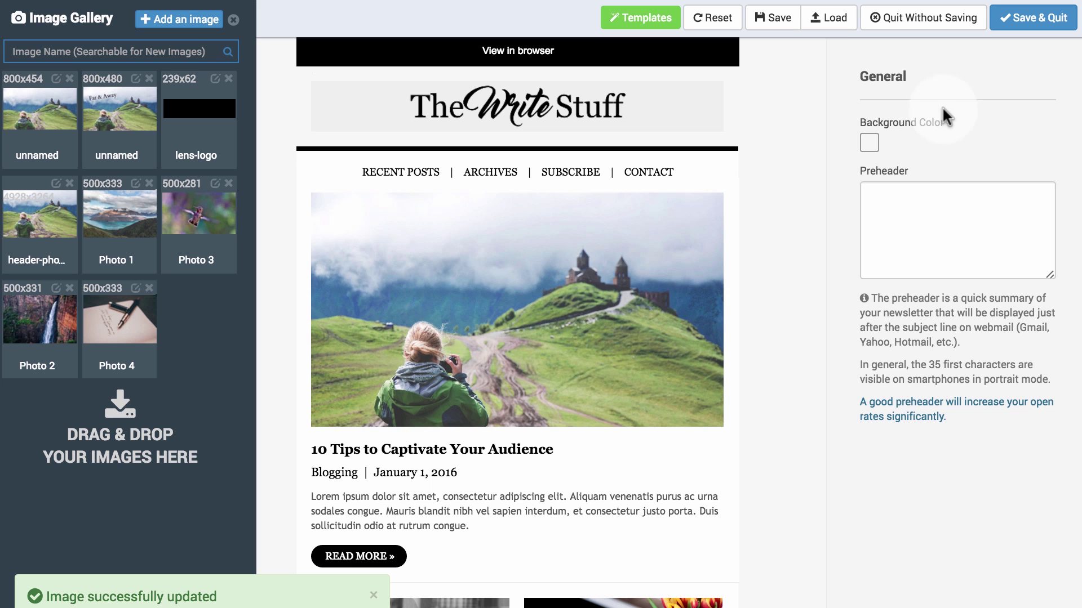
Fix the oversized hero photo warning by resizing it to 550 x 365 and saving.
{"action": "left_click", "coordinate": [515, 334]}
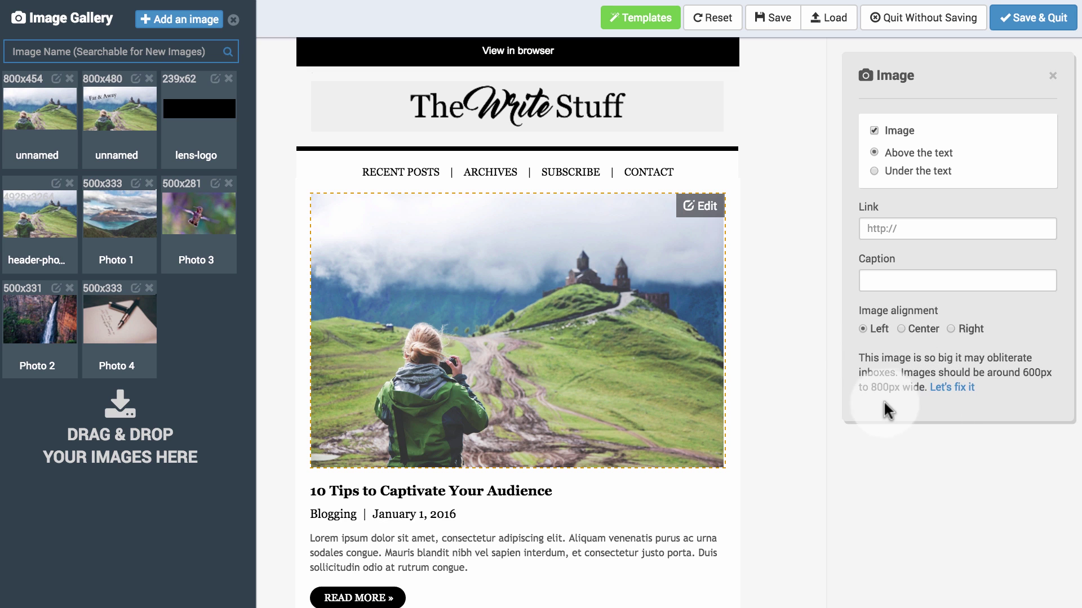
{"action": "left_click", "coordinate": [862, 402]}
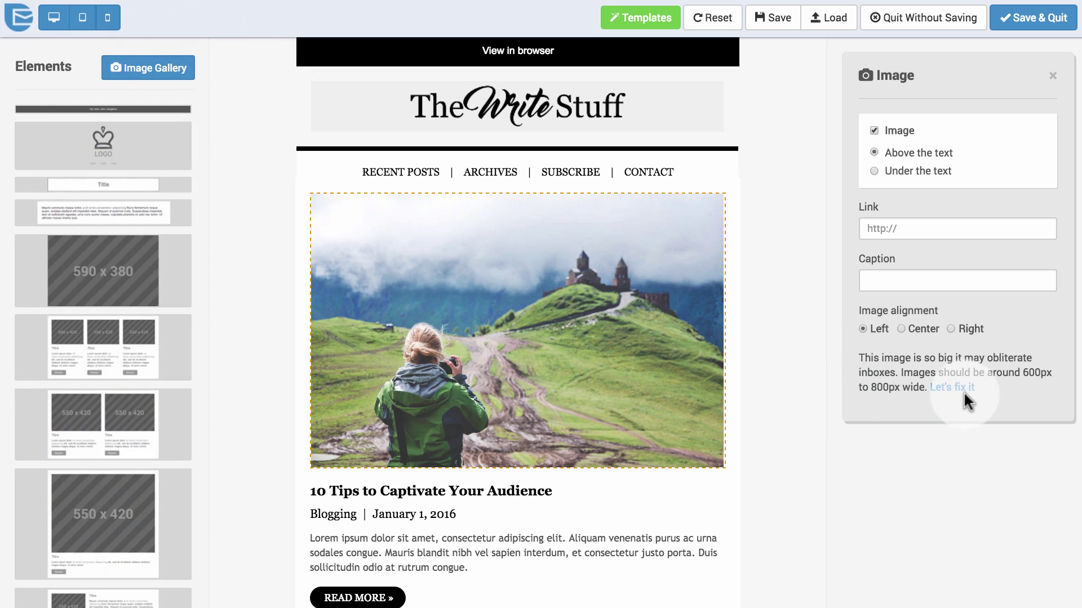
{"action": "left_click", "coordinate": [970, 391]}
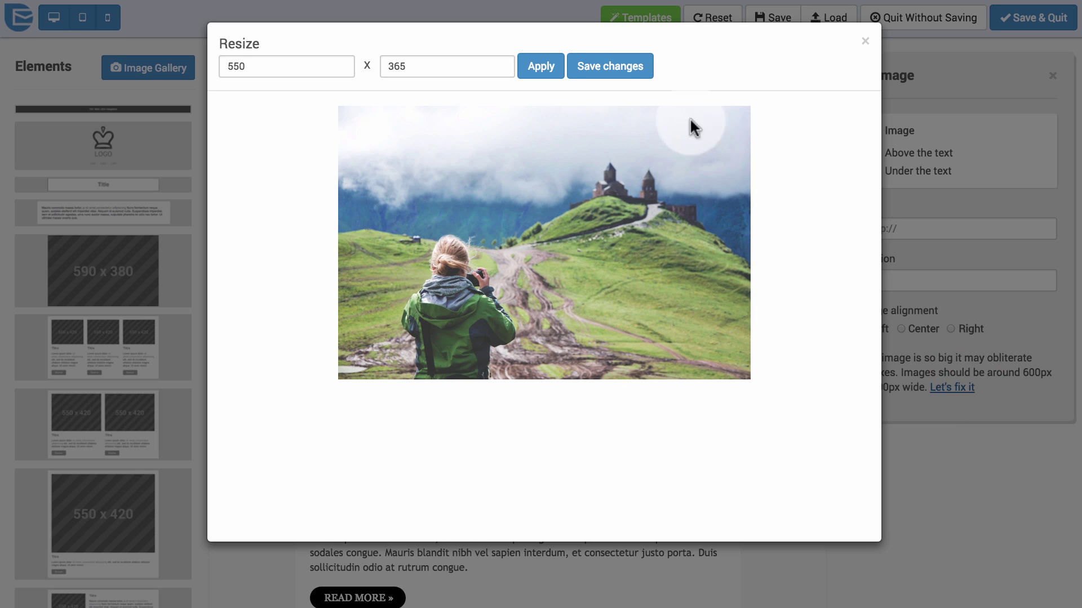
{"action": "left_click", "coordinate": [637, 68]}
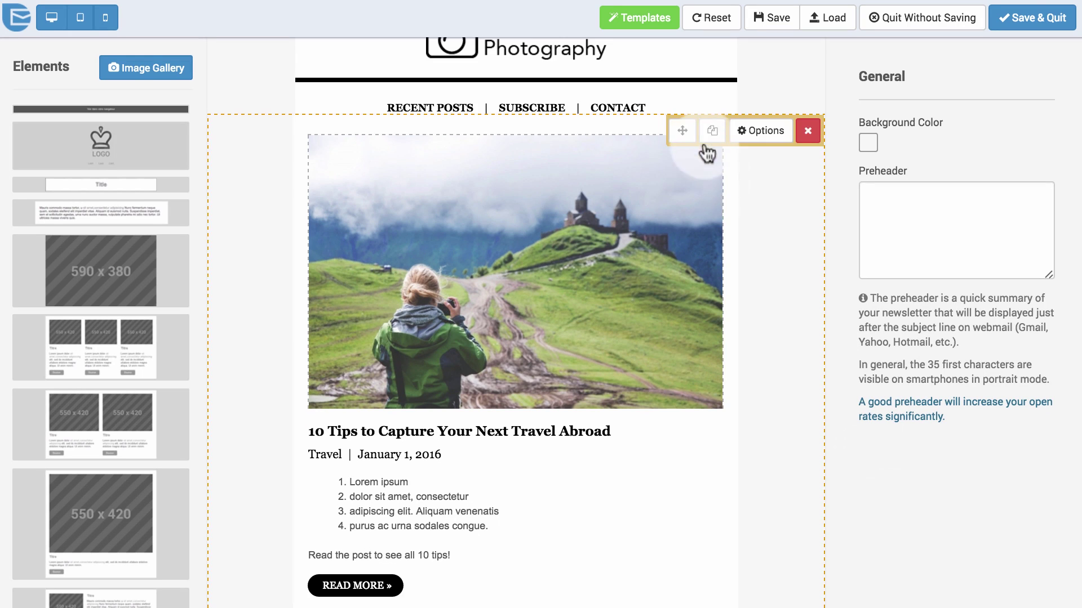
Set the navigation block's top spacing to 28, keeping Georgia as its font.
{"action": "left_click", "coordinate": [764, 100]}
{"action": "double_click", "coordinate": [903, 248]}
{"action": "type", "text": "2"}
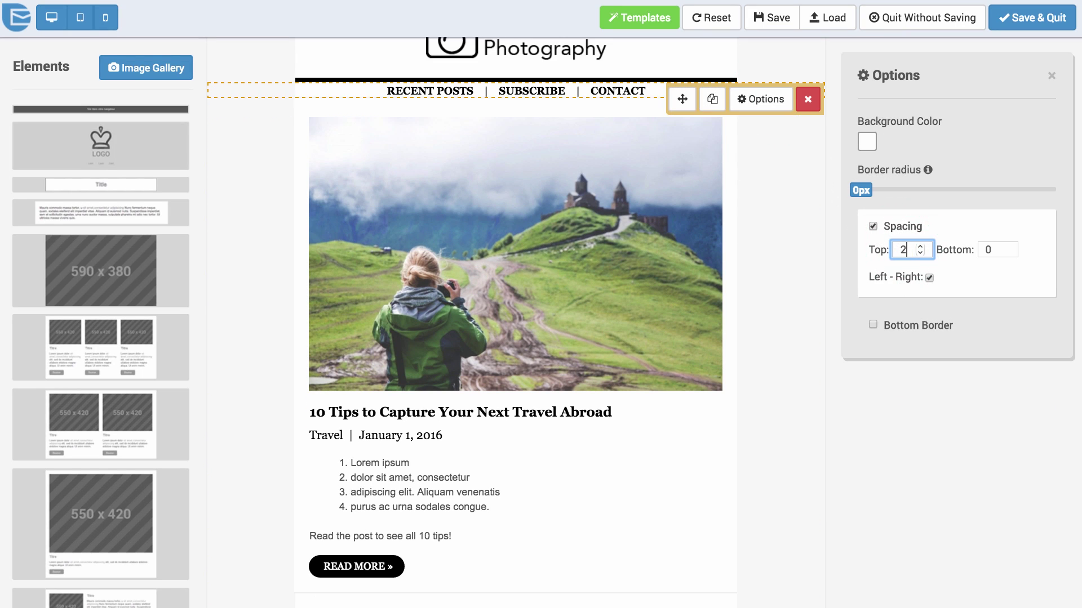
{"action": "type", "text": "8"}
{"action": "left_click", "coordinate": [632, 111]}
{"action": "left_click", "coordinate": [937, 140]}
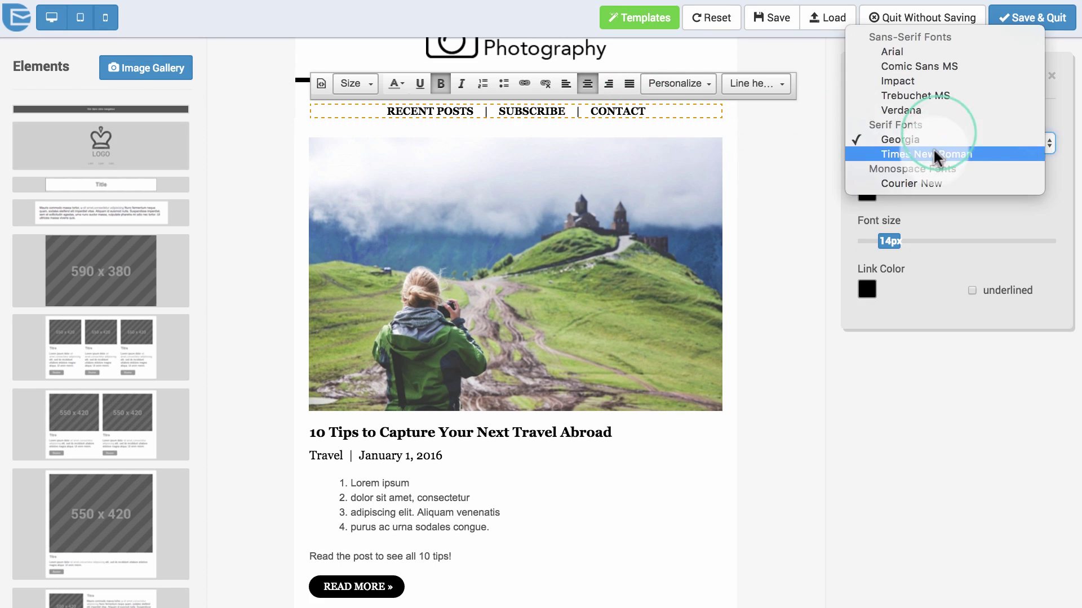
Toggle the post's numbered list items between bullets and numbers.
{"action": "left_click", "coordinate": [515, 529]}
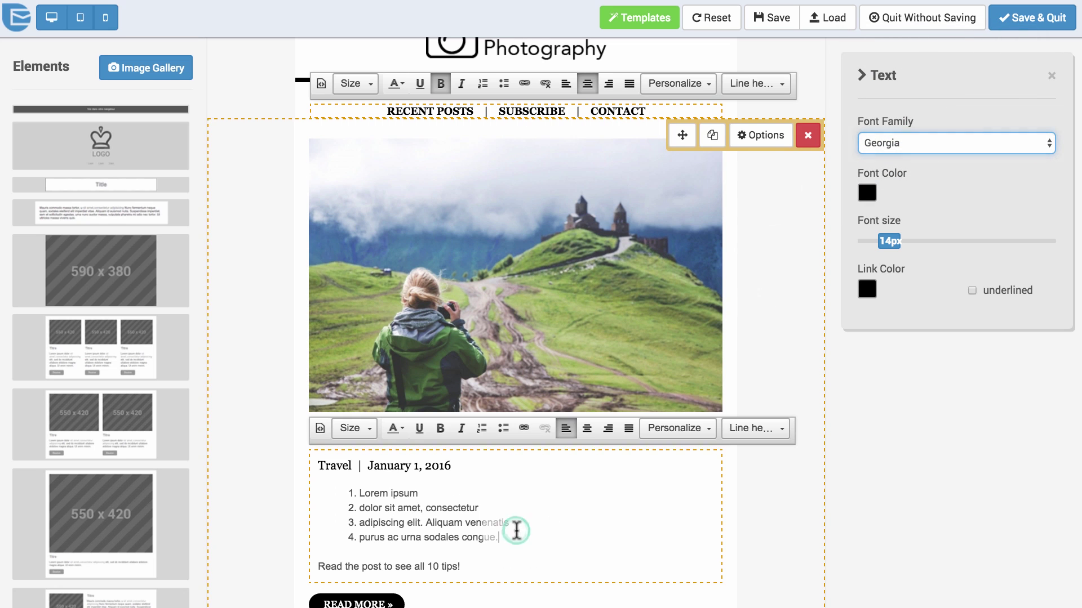
{"action": "left_click_drag", "start_coordinate": [515, 531], "coordinate": [387, 517]}
{"action": "left_click", "coordinate": [501, 428]}
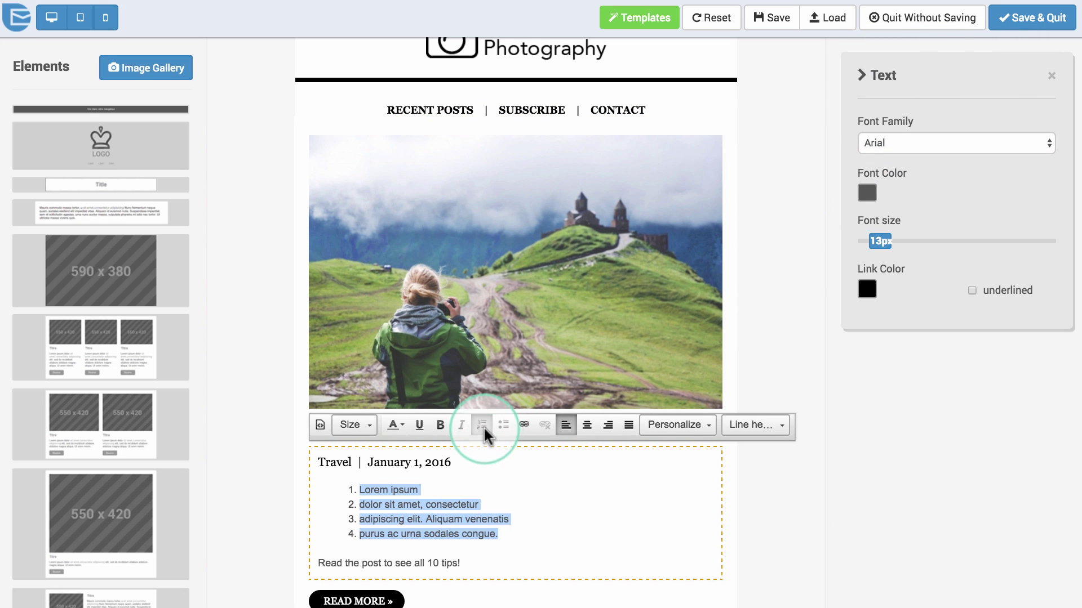
Turn off the featured post block's button and select its photo for linking.
{"action": "left_click", "coordinate": [815, 213]}
{"action": "left_click", "coordinate": [757, 133]}
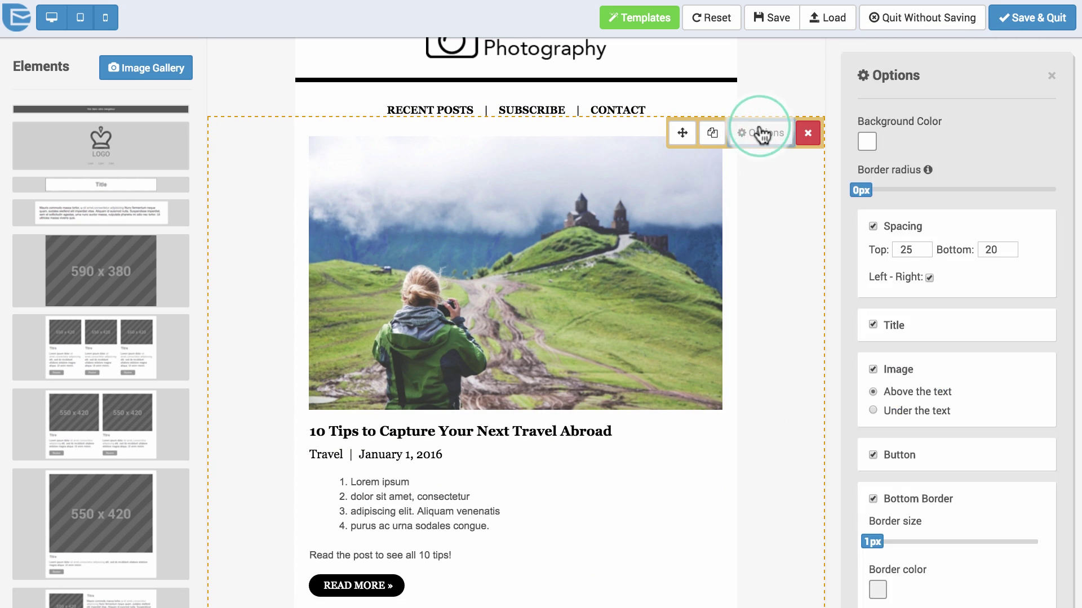
{"action": "left_click", "coordinate": [874, 455]}
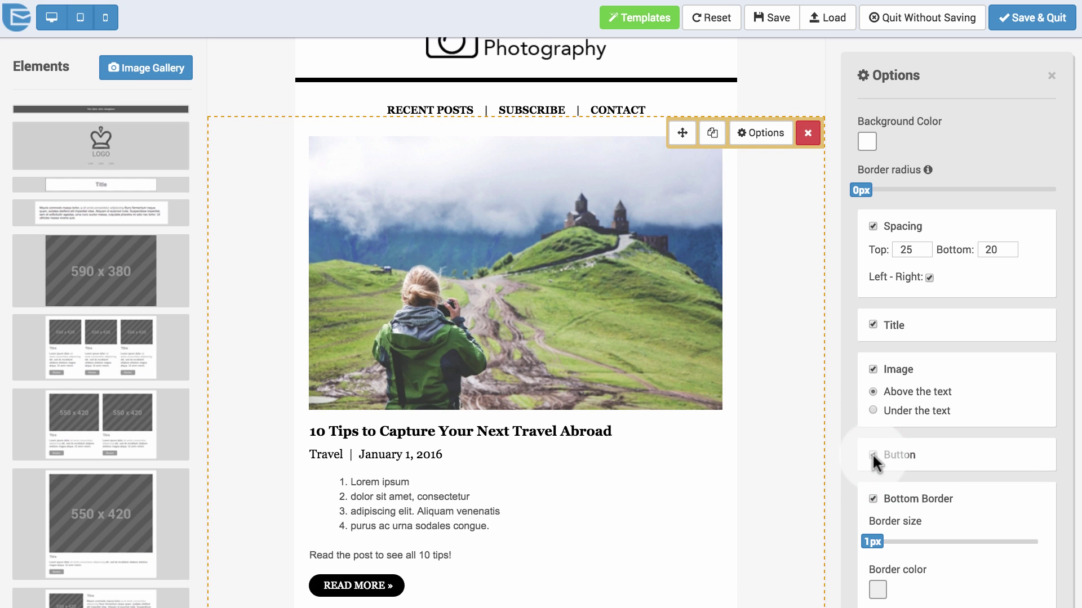
{"action": "left_click", "coordinate": [677, 332]}
Paste the blog post URL into the photo, title and READ MORE button link fields.
{"action": "left_click", "coordinate": [880, 229]}
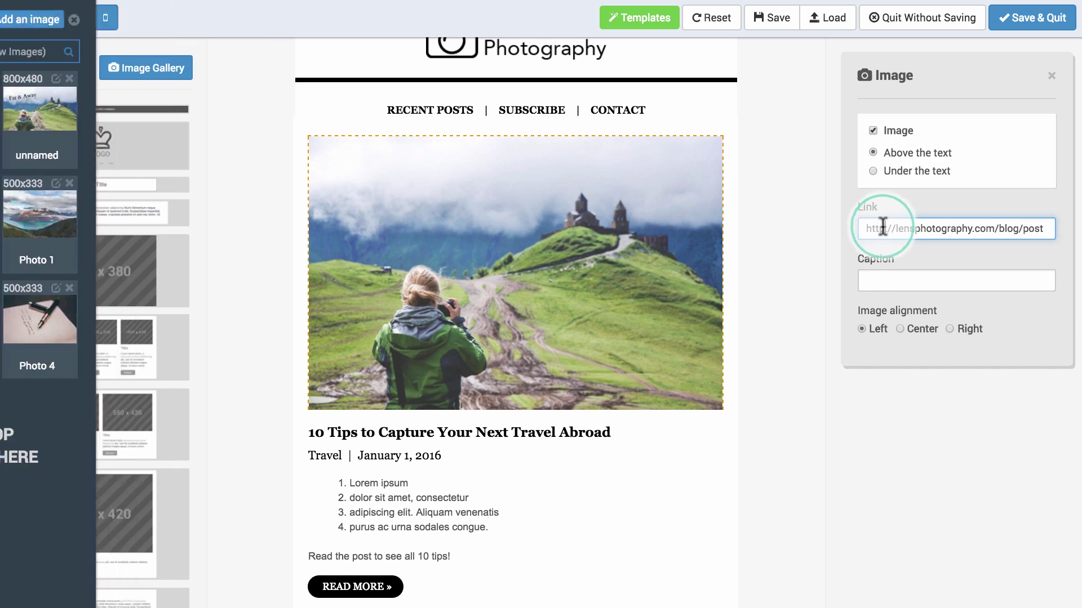
{"action": "left_click", "coordinate": [491, 435]}
{"action": "left_click", "coordinate": [889, 187]}
{"action": "left_click", "coordinate": [372, 586]}
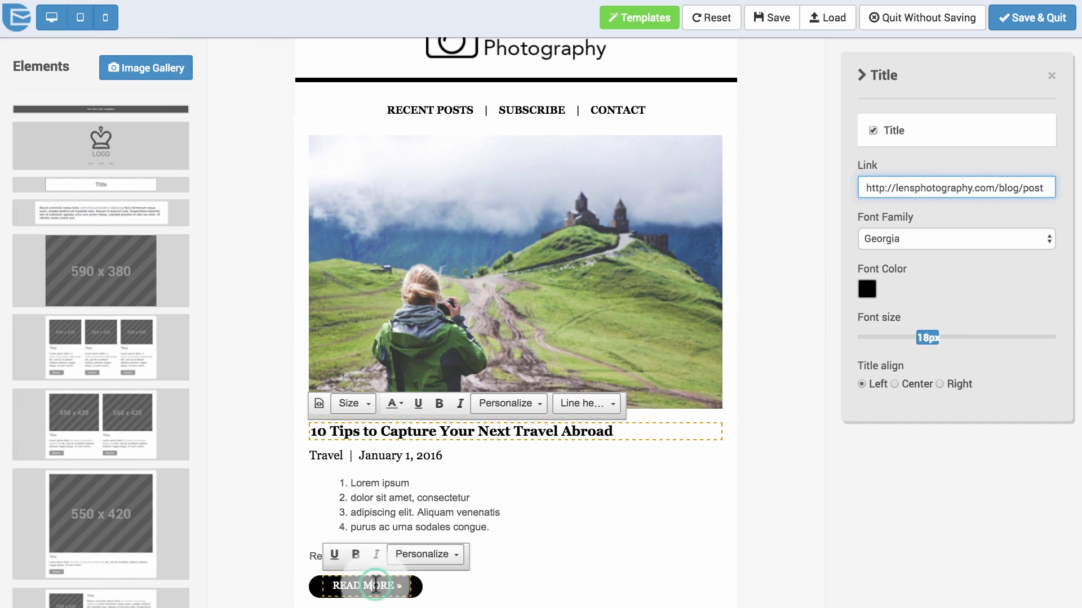
{"action": "left_click", "coordinate": [916, 186]}
{"action": "key", "text": "ctrl+a"}
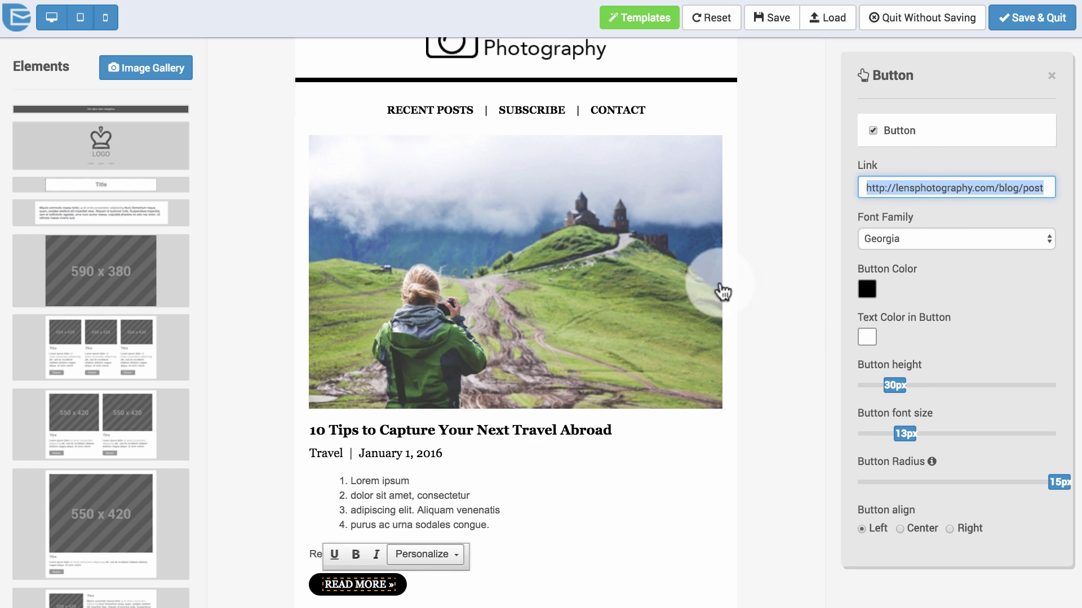
Link the closing sentence and the Blogging | January 1, 2016 line to web addresses.
{"action": "left_click", "coordinate": [495, 507]}
{"action": "scroll", "coordinate": [495, 507], "scroll_direction": "down", "scroll_amount": 2}
{"action": "left_click_drag", "start_coordinate": [457, 511], "coordinate": [307, 509]}
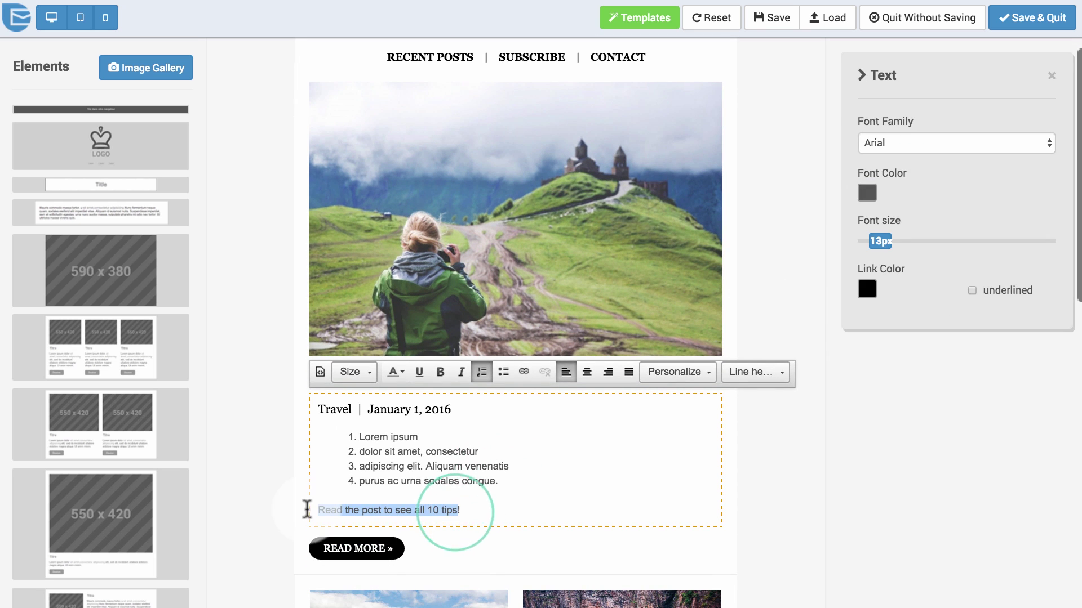
{"action": "left_click", "coordinate": [524, 372]}
{"action": "type", "text": "lenaphotography.com/blogpost"}
{"action": "left_click", "coordinate": [651, 429]}
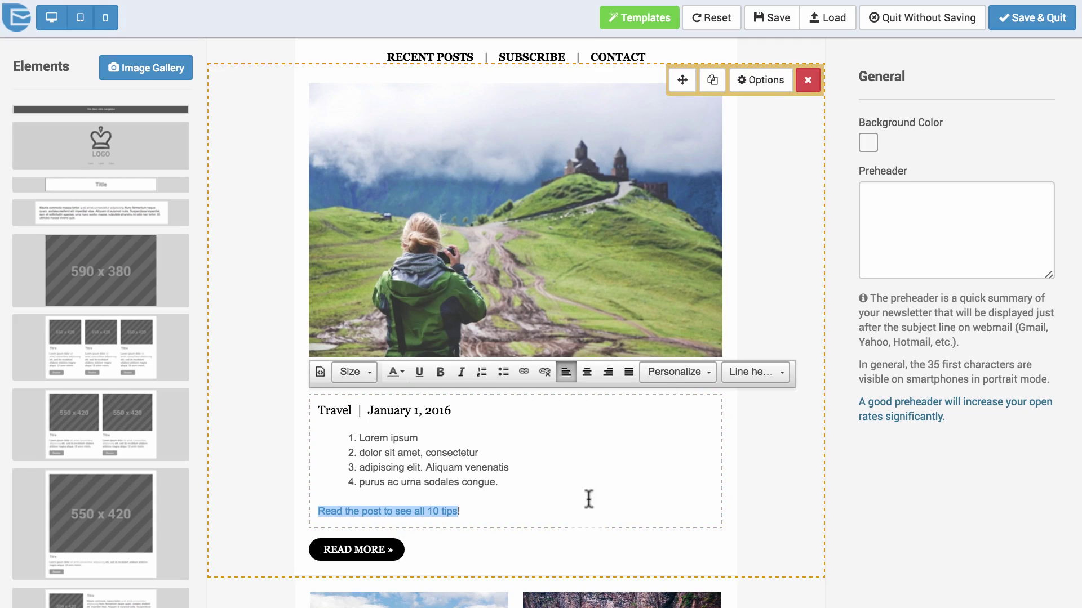
{"action": "left_click", "coordinate": [588, 501]}
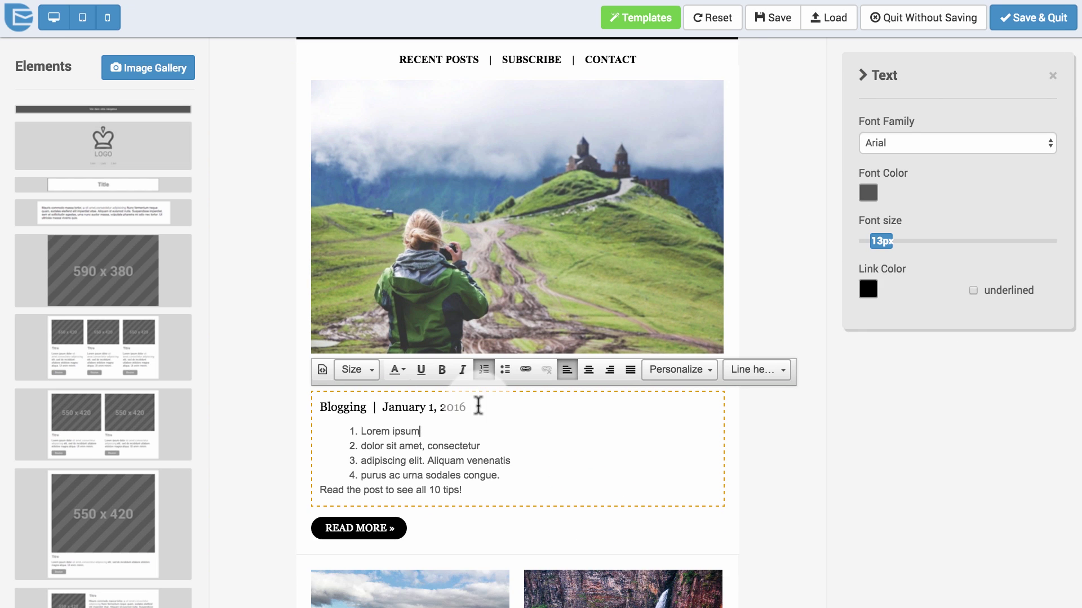
{"action": "left_click_drag", "start_coordinate": [467, 408], "coordinate": [316, 407]}
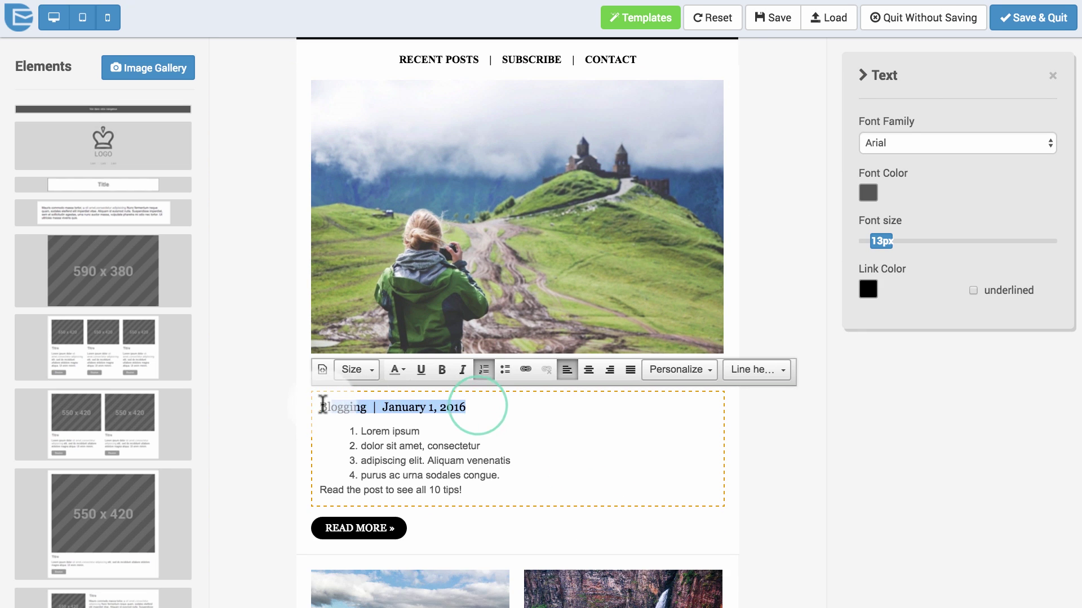
{"action": "left_click", "coordinate": [527, 370]}
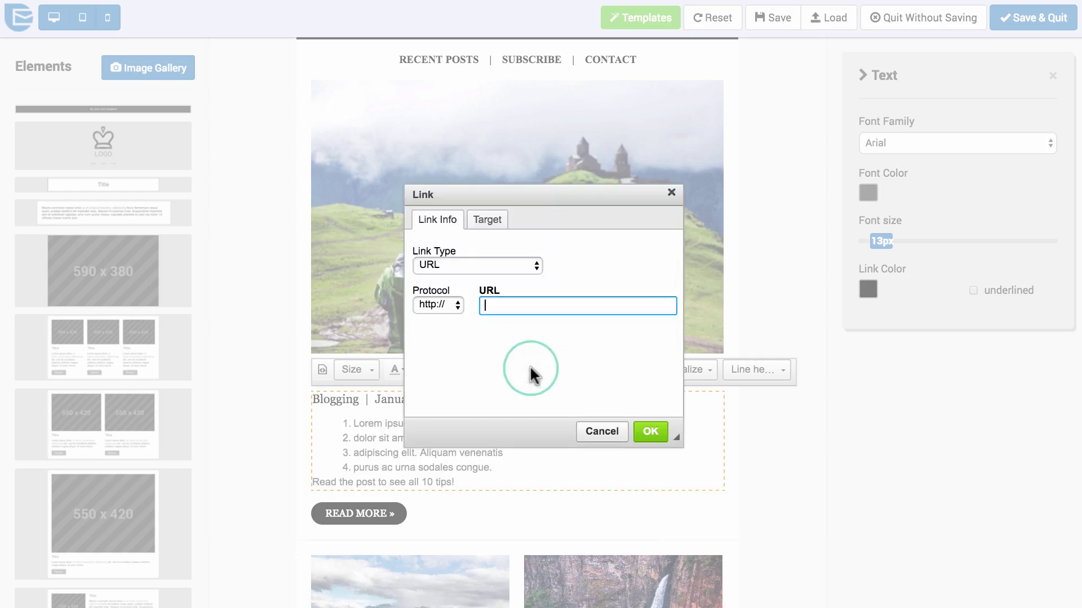
{"action": "type", "text": "mywebsite.com"}
{"action": "left_click", "coordinate": [644, 427]}
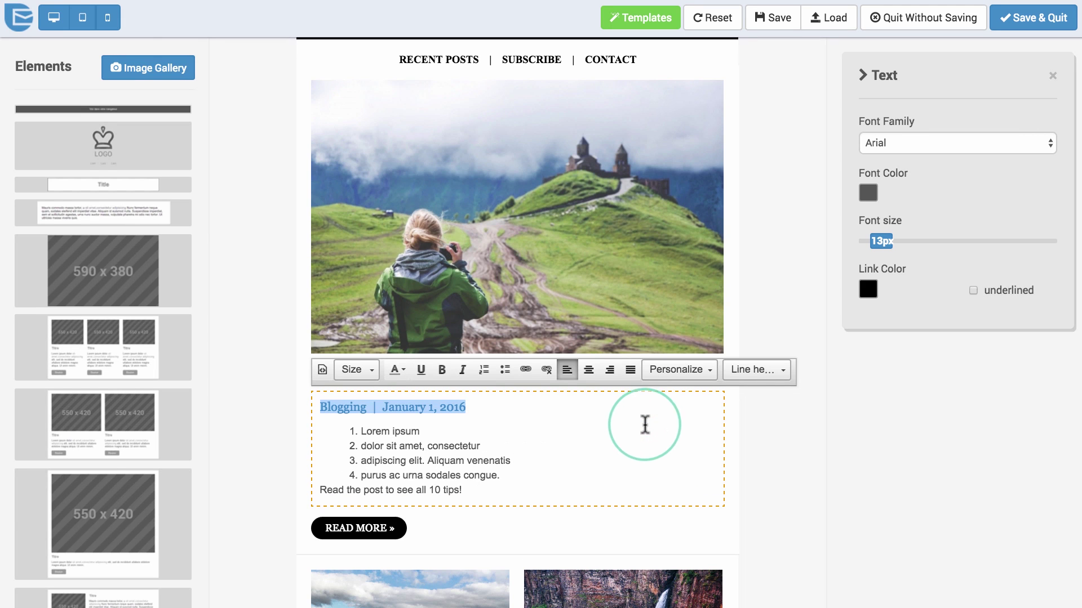
{"action": "left_click", "coordinate": [642, 424]}
{"action": "left_click", "coordinate": [805, 424]}
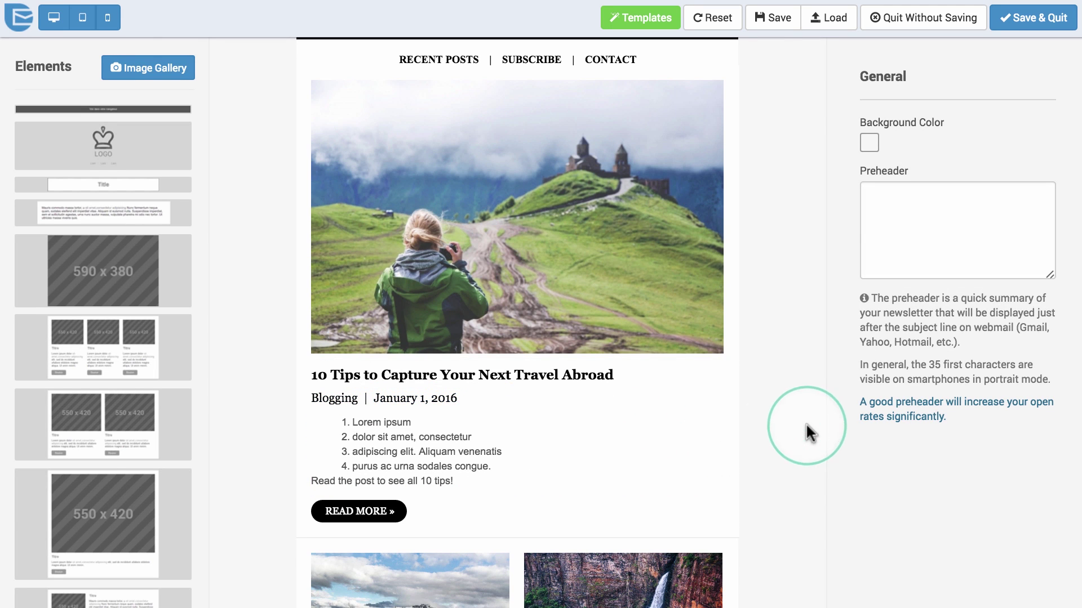
View the post text block's HTML source, select it all, then close and stop editing.
{"action": "left_click", "coordinate": [366, 407]}
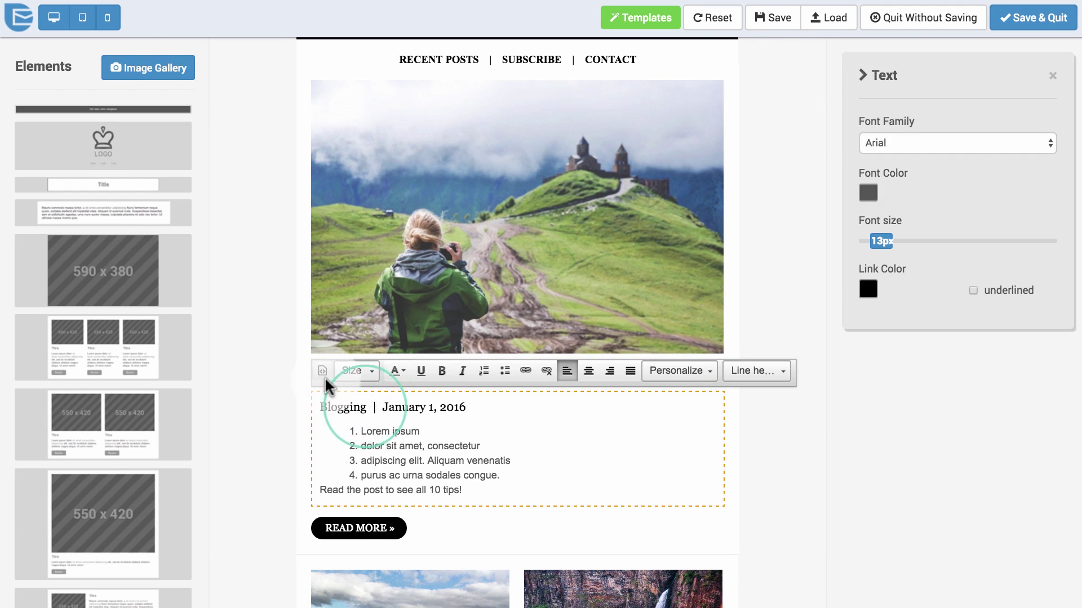
{"action": "left_click", "coordinate": [321, 373]}
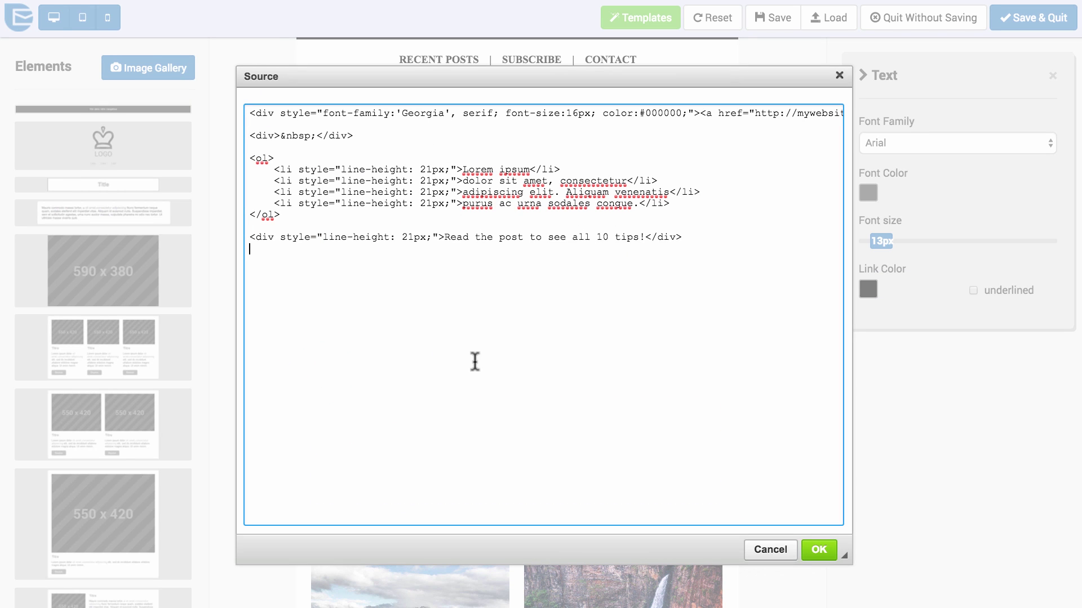
{"action": "left_click_drag", "start_coordinate": [475, 361], "coordinate": [246, 47]}
{"action": "left_click", "coordinate": [805, 536]}
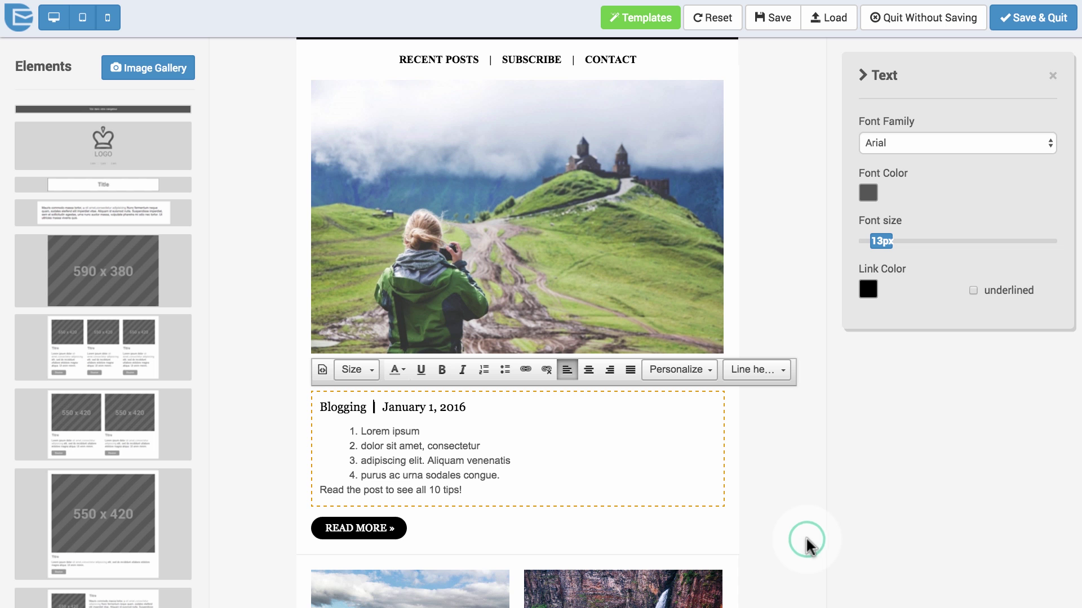
{"action": "left_click", "coordinate": [961, 498]}
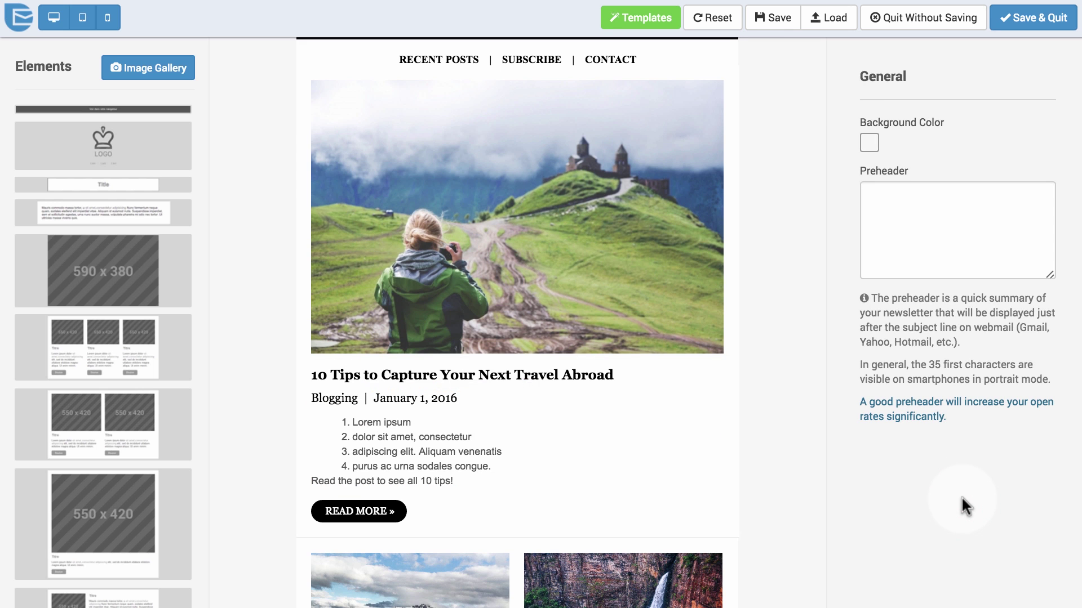
{"action": "scroll", "coordinate": [962, 495], "scroll_direction": "down", "scroll_amount": 10}
{"action": "scroll", "coordinate": [962, 496], "scroll_direction": "down", "scroll_amount": 4}
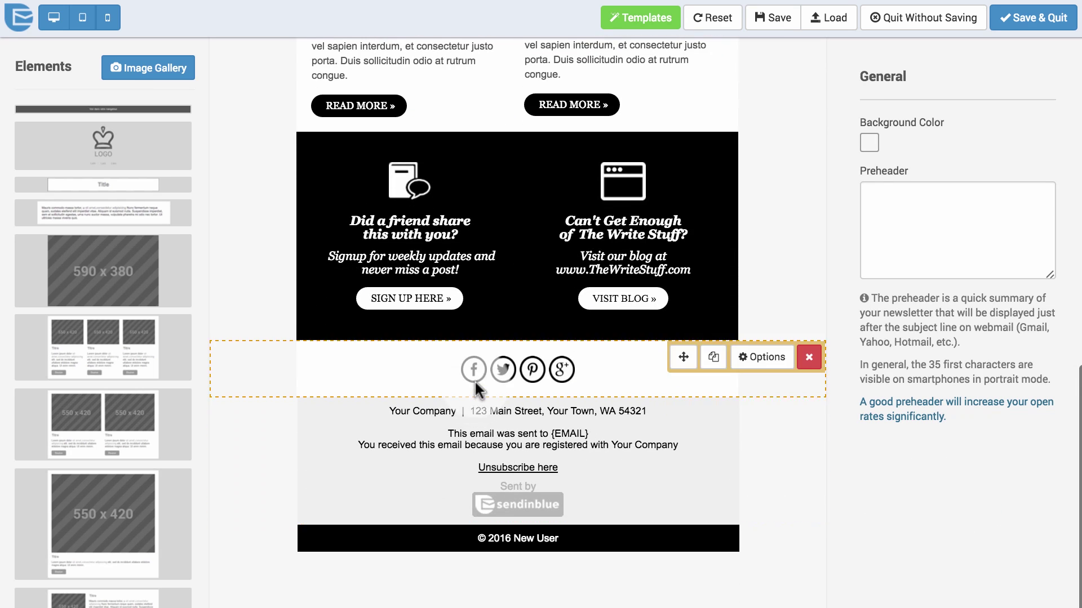
In the social icons' HTML source, set the Facebook icon link to facebook.com/sendinblue.
{"action": "left_click", "coordinate": [475, 375]}
{"action": "left_click", "coordinate": [321, 336]}
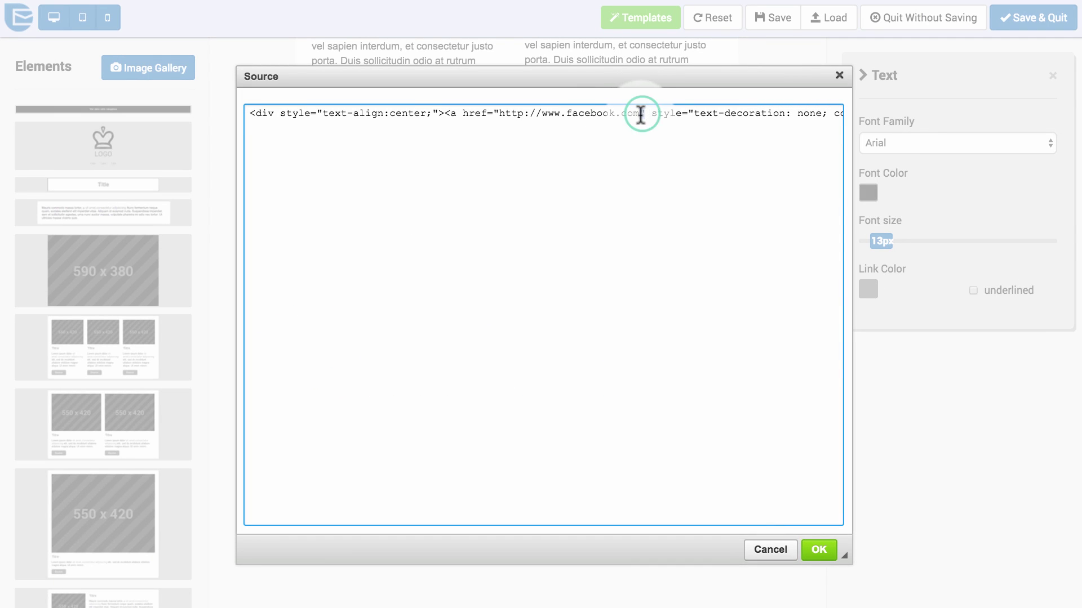
{"action": "left_click", "coordinate": [640, 115]}
{"action": "type", "text": "/sendinblue"}
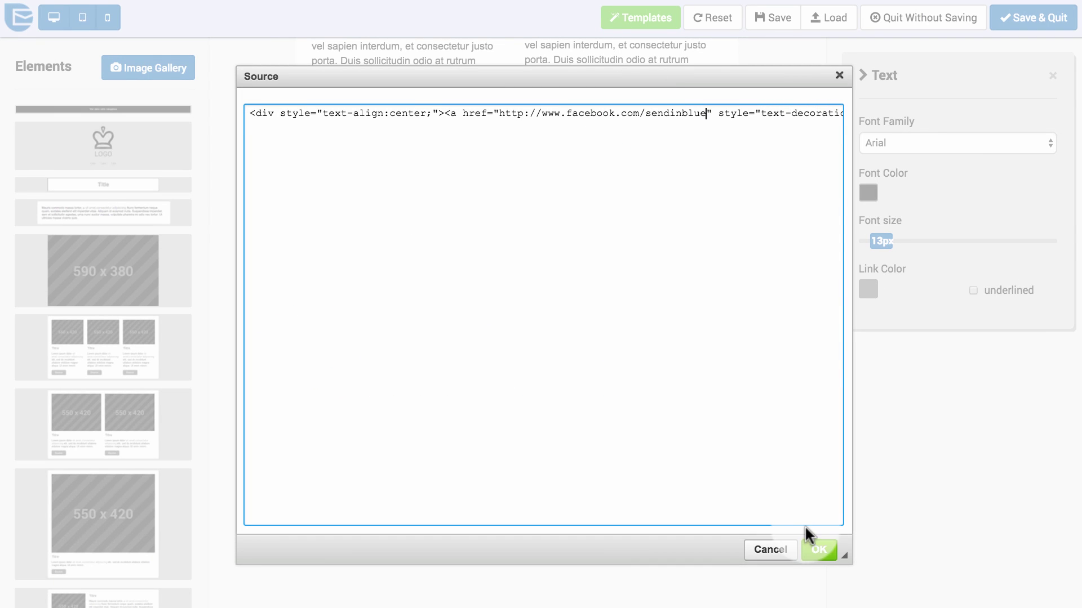
{"action": "left_click", "coordinate": [813, 548]}
{"action": "left_click", "coordinate": [789, 430]}
{"action": "scroll", "coordinate": [788, 430], "scroll_direction": "up", "scroll_amount": 5}
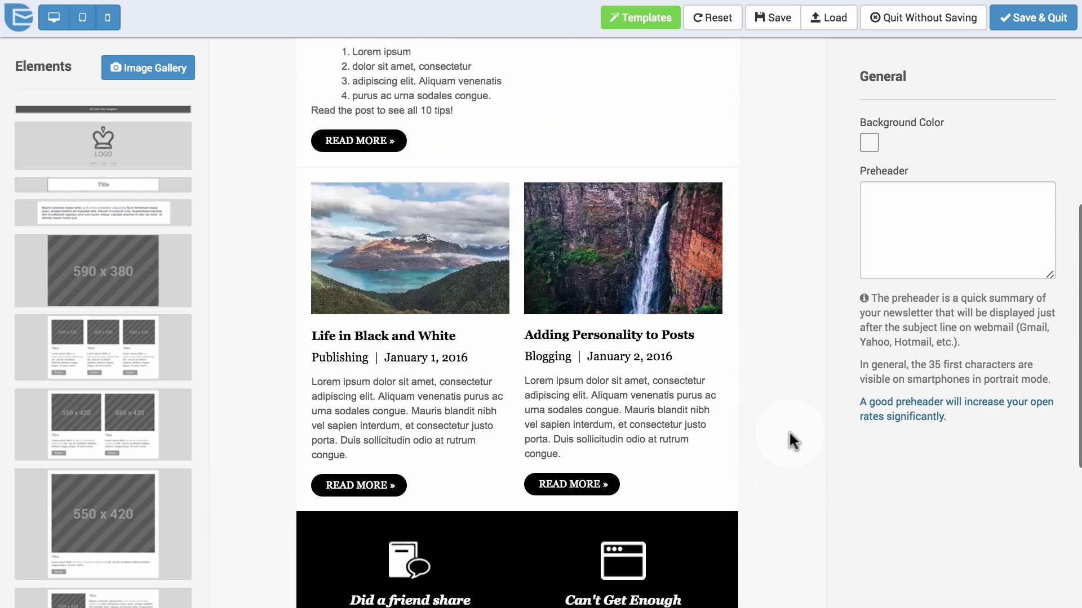
{"action": "scroll", "coordinate": [788, 430], "scroll_direction": "up", "scroll_amount": 5}
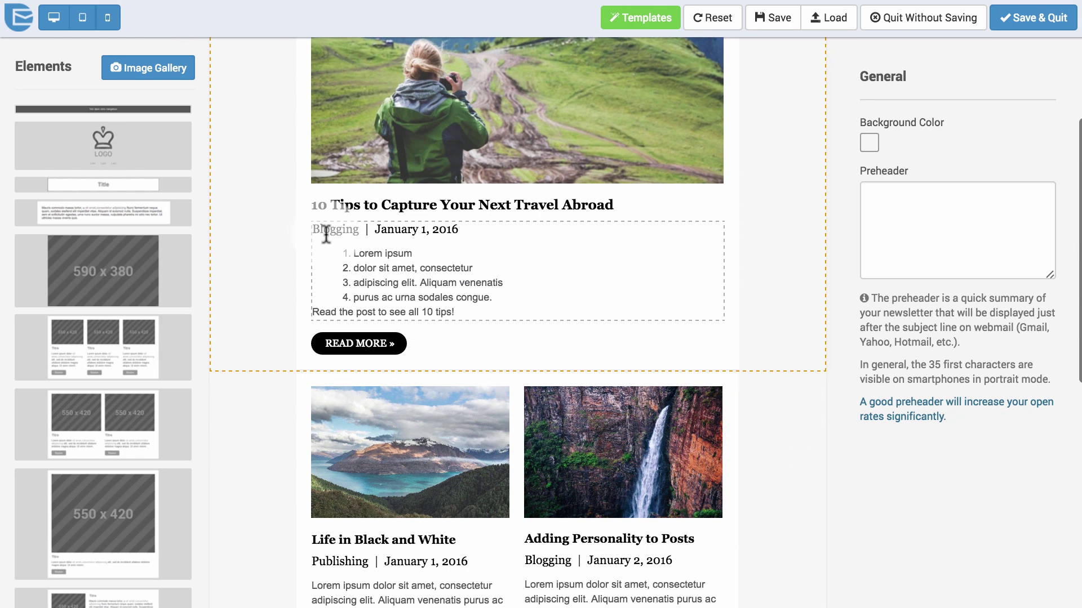
Write 'Dear Erin,' below the date and swap Erin for the NAME personalization field.
{"action": "left_click", "coordinate": [459, 227]}
{"action": "key", "text": "Return"}
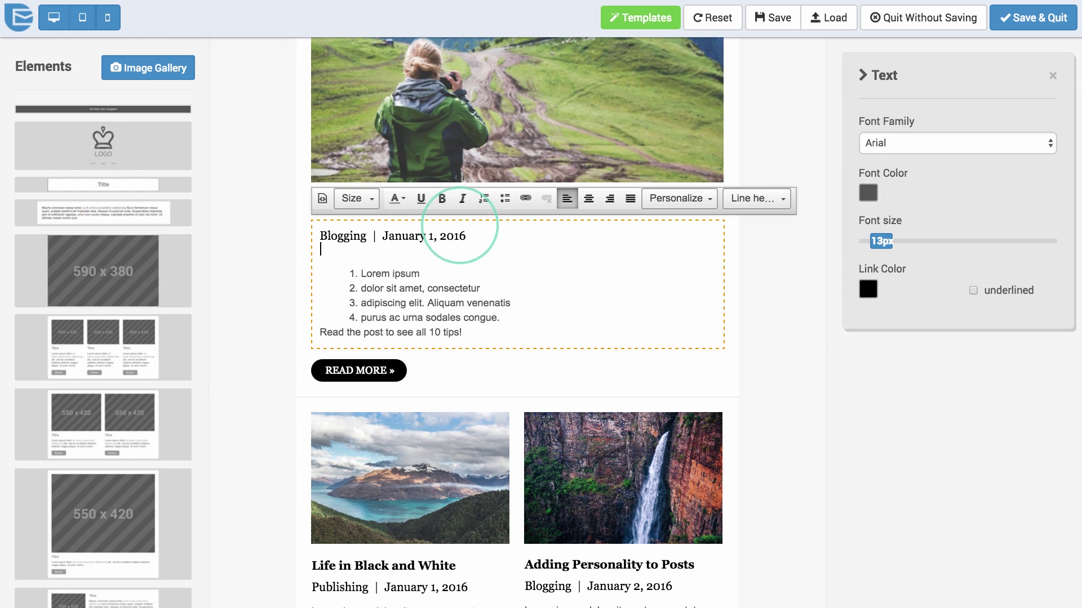
{"action": "type", "text": "Dear Erin,"}
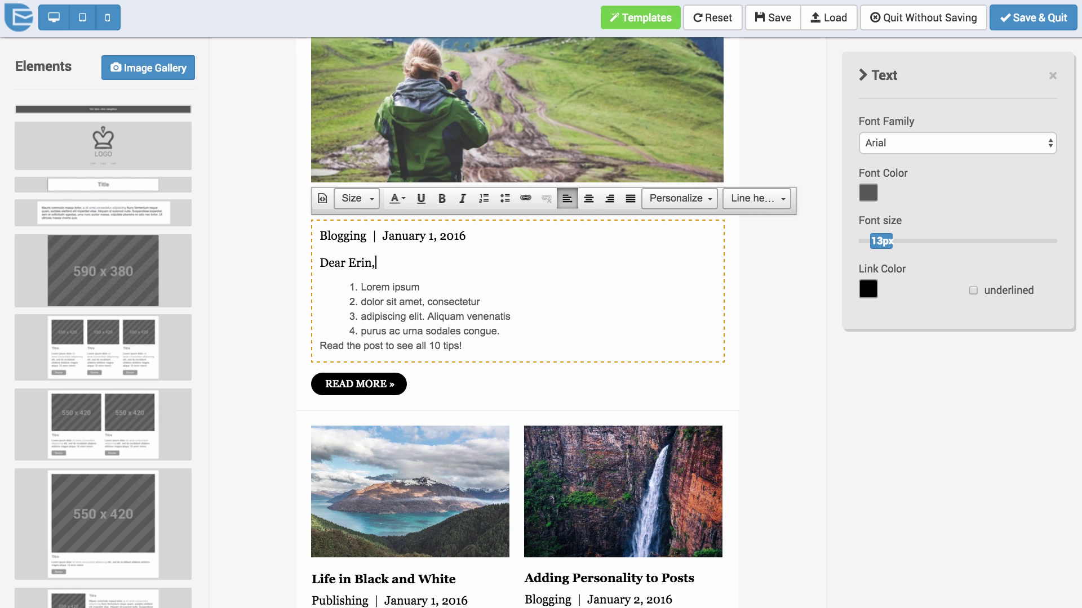
{"action": "scroll", "coordinate": [459, 220], "scroll_direction": "down", "scroll_amount": 2}
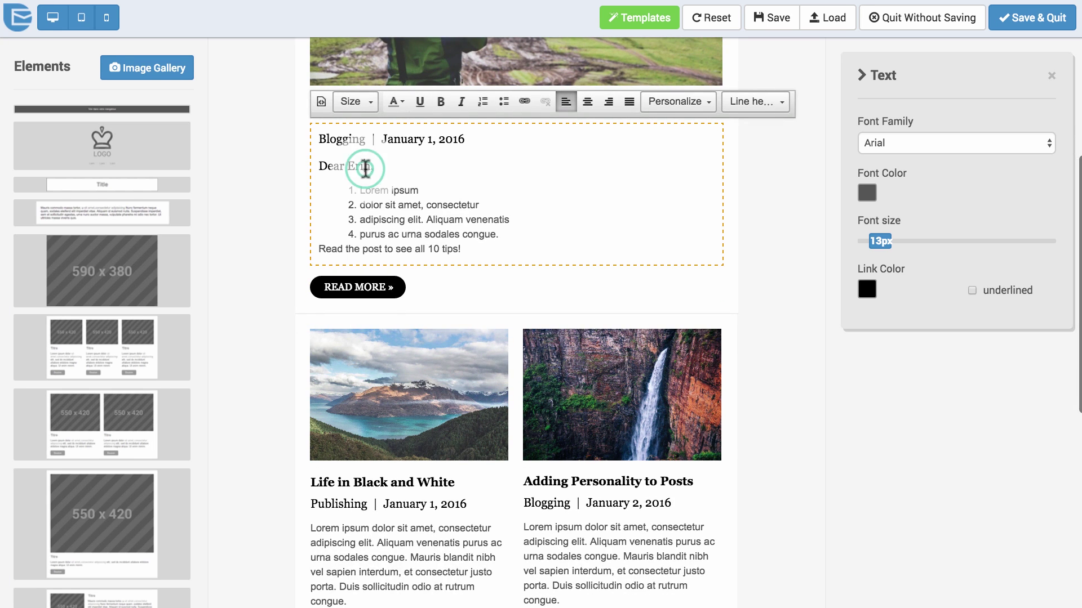
{"action": "double_click", "coordinate": [365, 166]}
{"action": "left_click", "coordinate": [691, 103]}
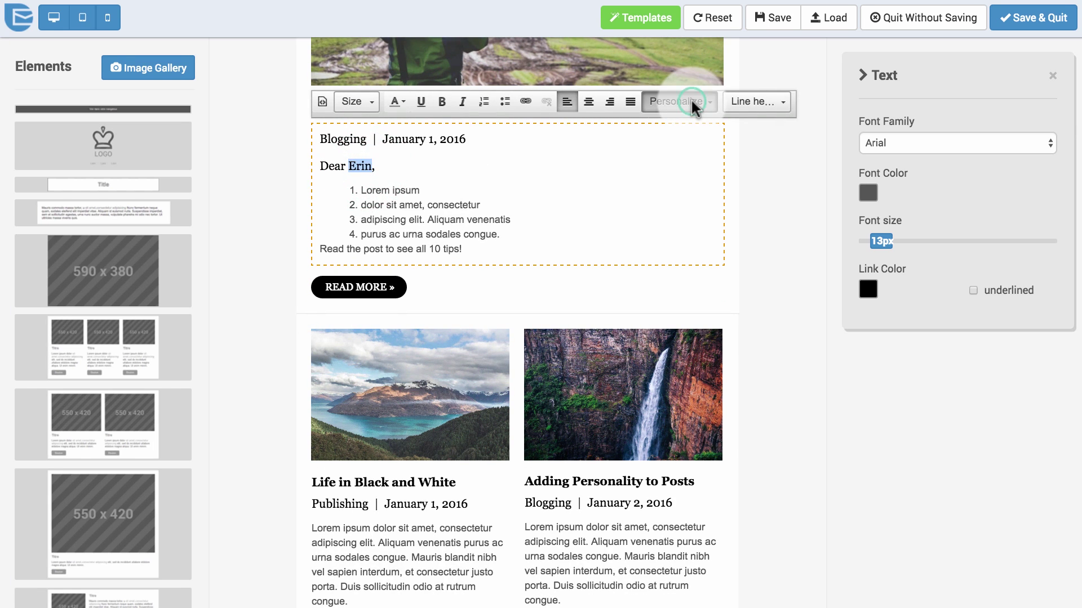
{"action": "left_click", "coordinate": [687, 127]}
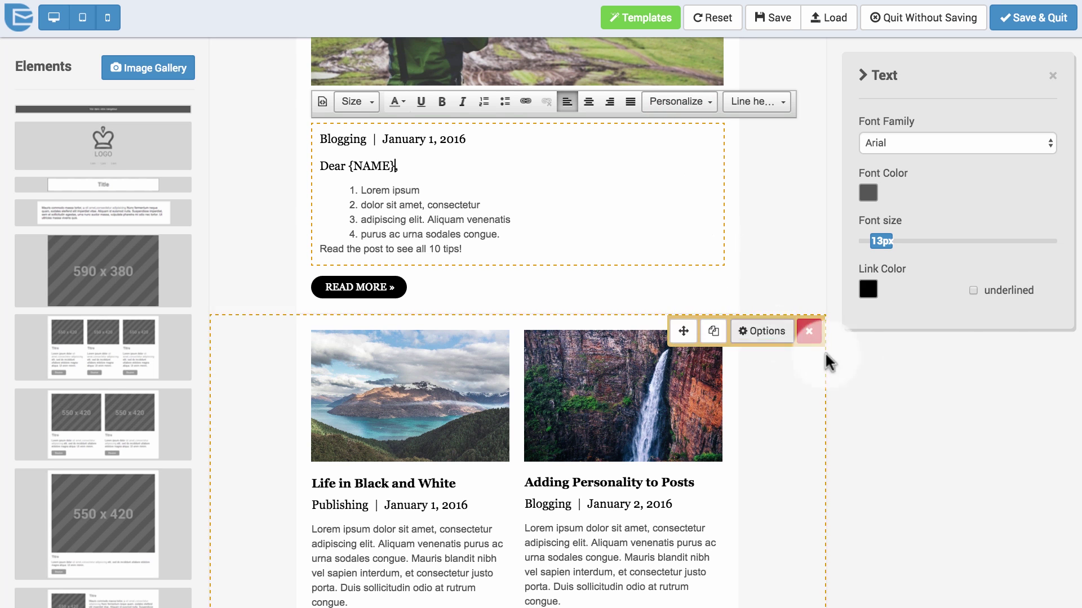
{"action": "left_click", "coordinate": [929, 369]}
{"action": "scroll", "coordinate": [930, 370], "scroll_direction": "down", "scroll_amount": 3}
{"action": "scroll", "coordinate": [930, 369], "scroll_direction": "down", "scroll_amount": 3}
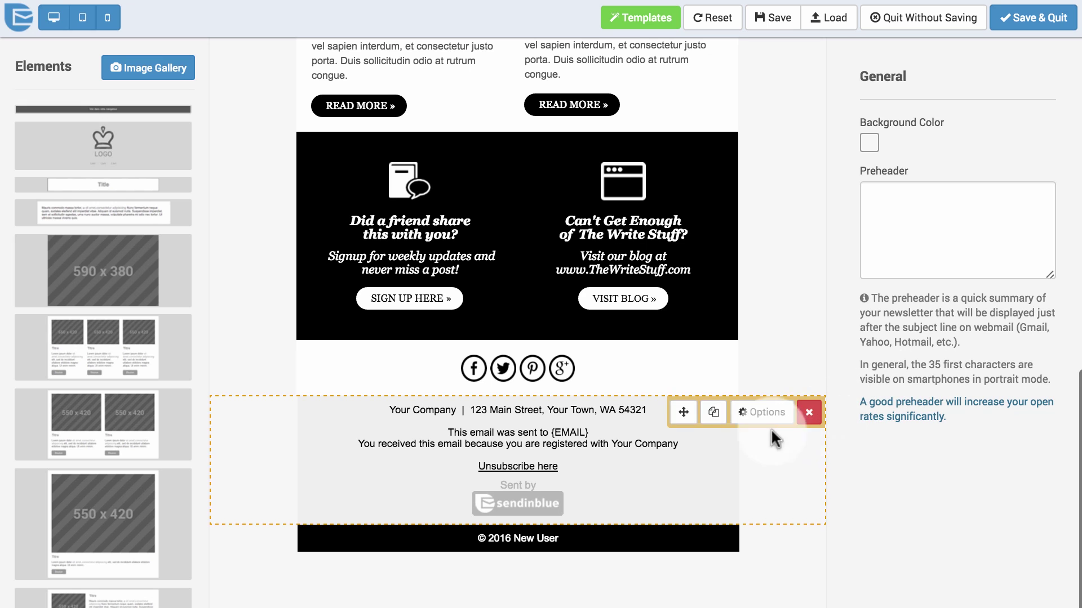
{"action": "mouse_move", "coordinate": [639, 463]}
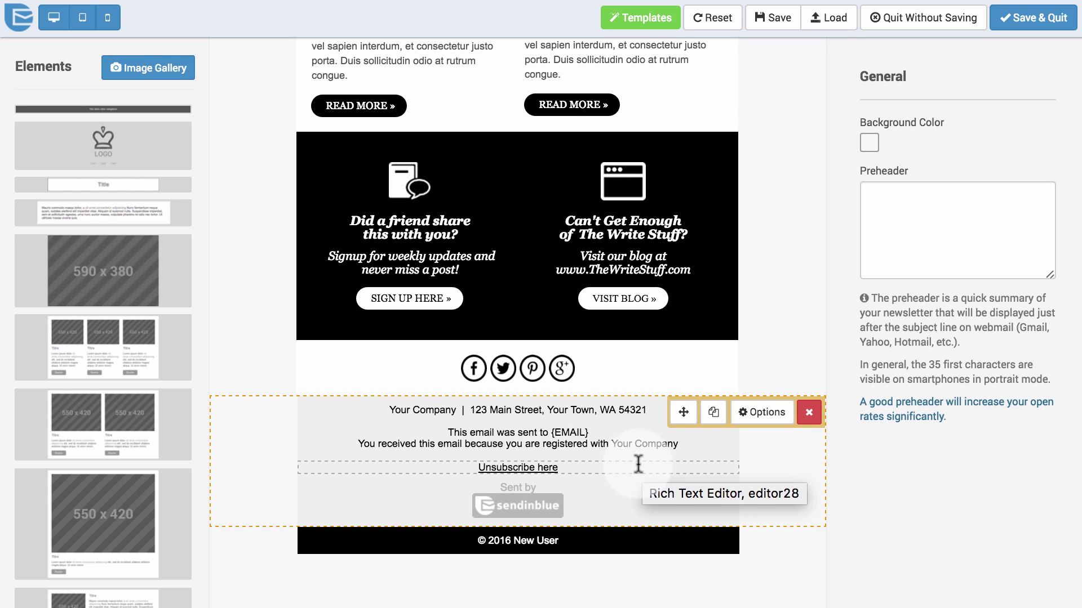
{"action": "left_click_drag", "start_coordinate": [626, 467], "coordinate": [451, 472]}
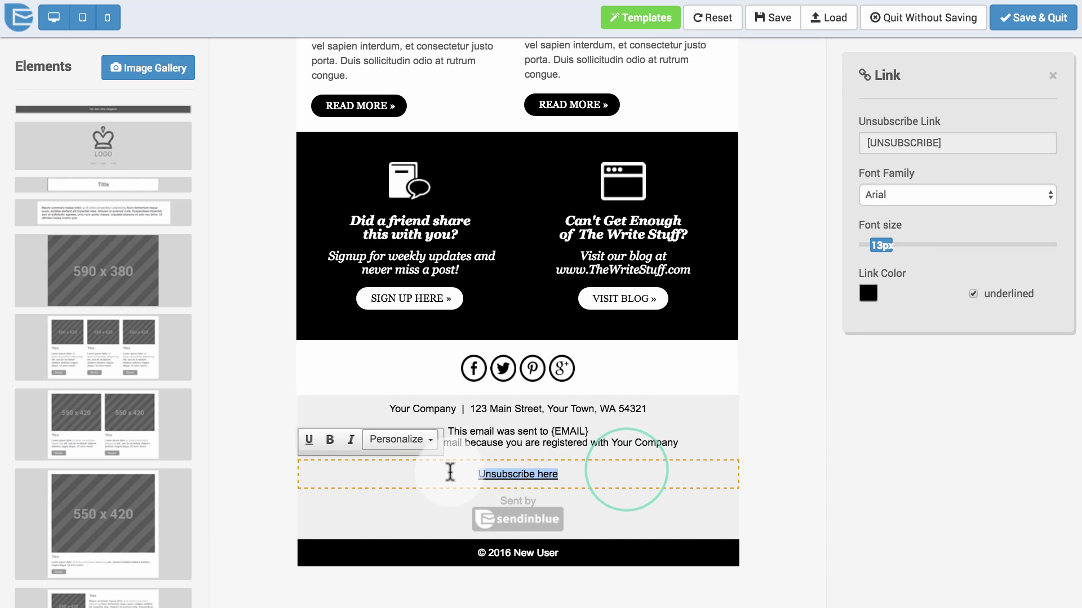
{"action": "left_click", "coordinate": [741, 473]}
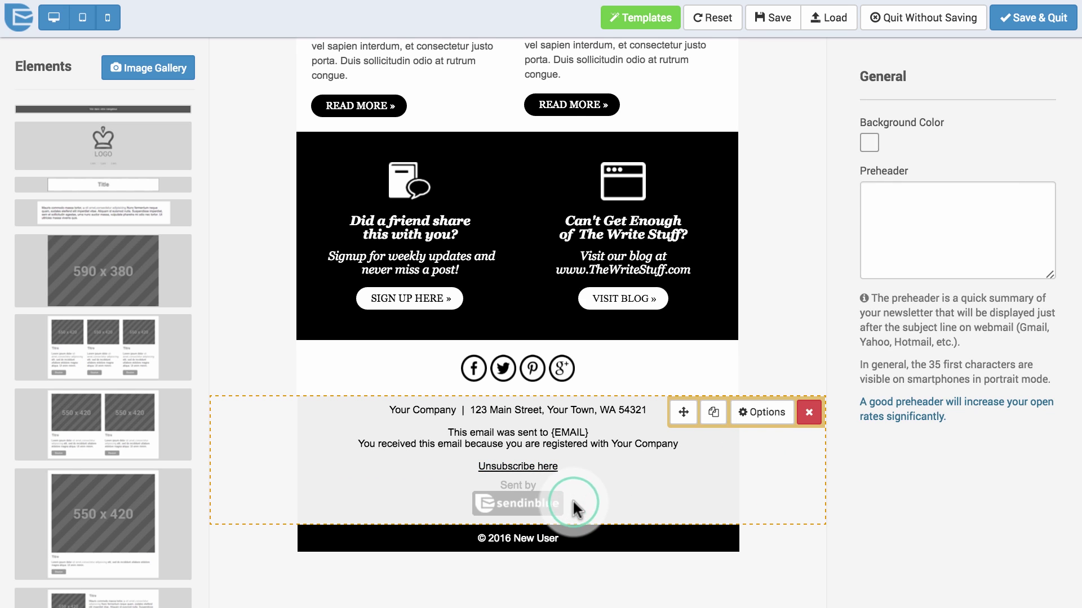
{"action": "left_click", "coordinate": [765, 411]}
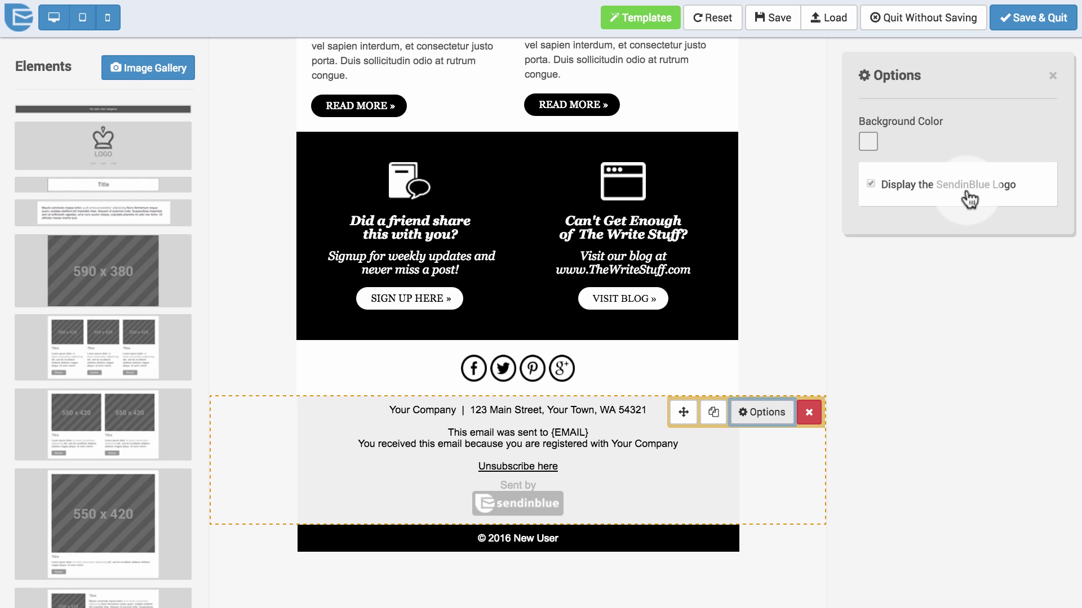
{"action": "left_click", "coordinate": [951, 263]}
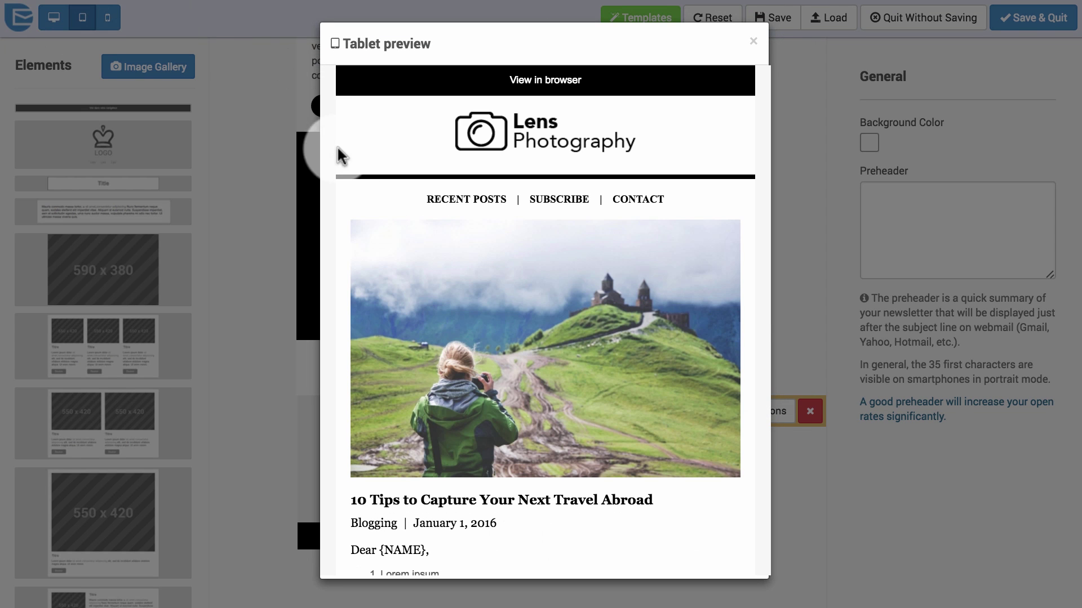
{"action": "scroll", "coordinate": [445, 210], "scroll_direction": "down", "scroll_amount": 3}
{"action": "scroll", "coordinate": [446, 218], "scroll_direction": "down", "scroll_amount": 5}
{"action": "scroll", "coordinate": [447, 218], "scroll_direction": "down", "scroll_amount": 5}
{"action": "scroll", "coordinate": [446, 218], "scroll_direction": "down", "scroll_amount": 2}
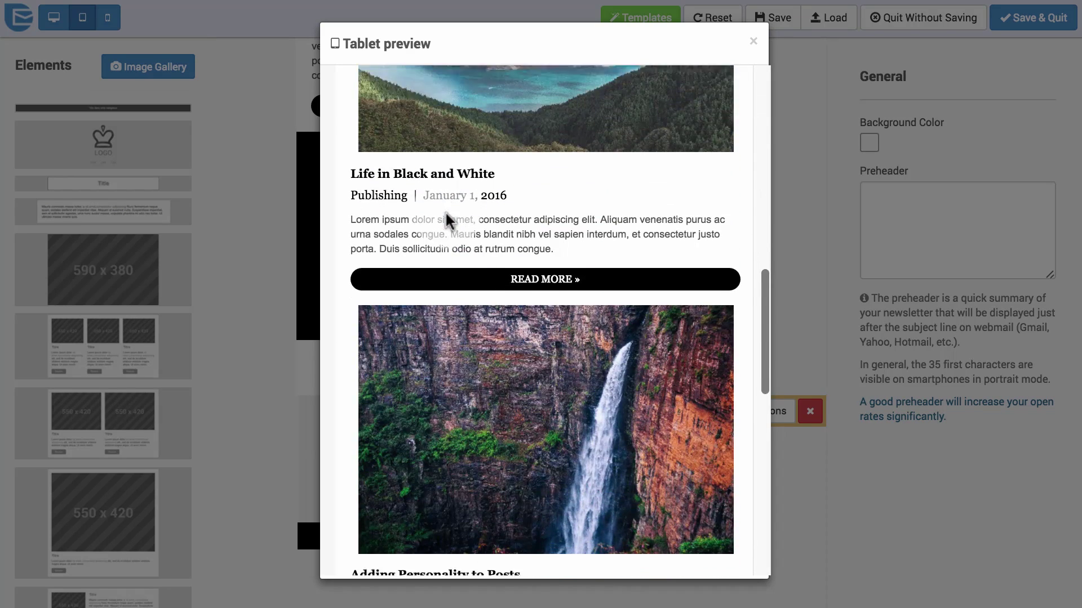
{"action": "scroll", "coordinate": [447, 218], "scroll_direction": "down", "scroll_amount": 4}
{"action": "scroll", "coordinate": [446, 219], "scroll_direction": "down", "scroll_amount": 3}
{"action": "scroll", "coordinate": [496, 237], "scroll_direction": "down", "scroll_amount": 1}
{"action": "scroll", "coordinate": [495, 238], "scroll_direction": "down", "scroll_amount": 1}
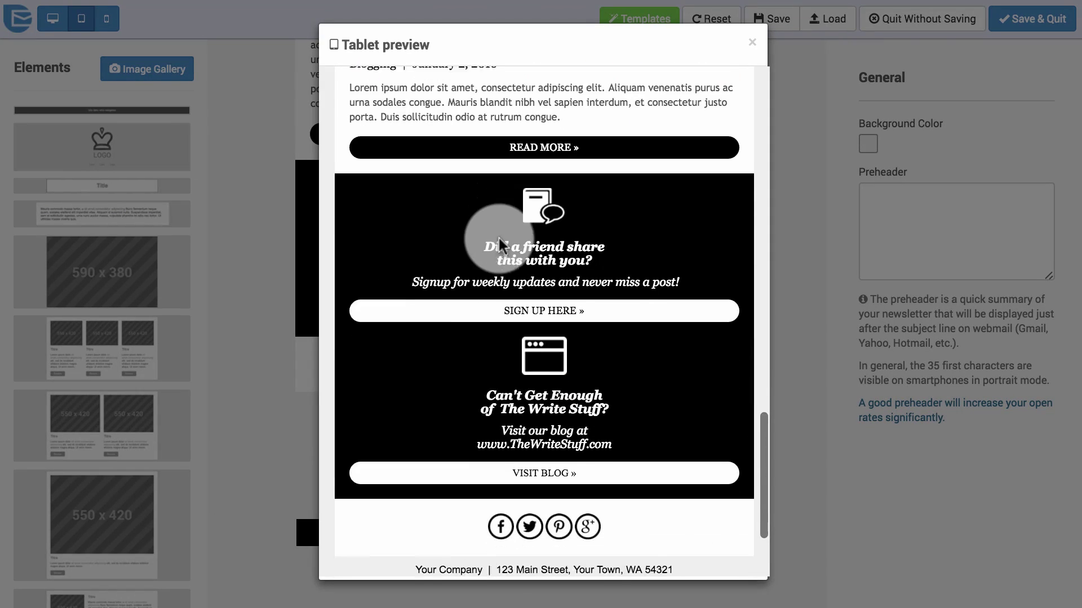
{"action": "scroll", "coordinate": [500, 245], "scroll_direction": "down", "scroll_amount": 1}
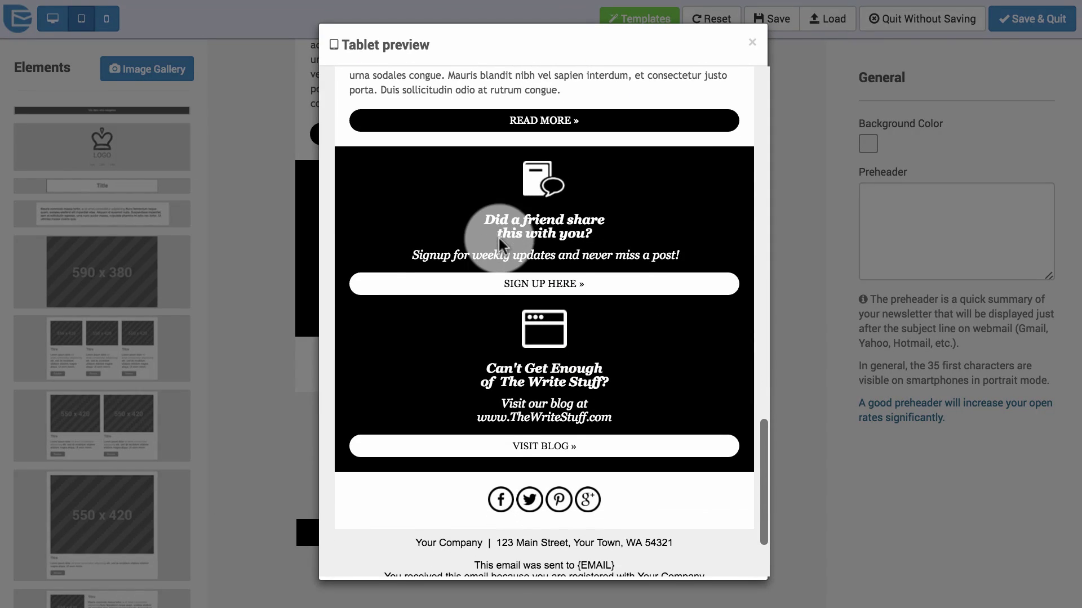
{"action": "left_click", "coordinate": [843, 106]}
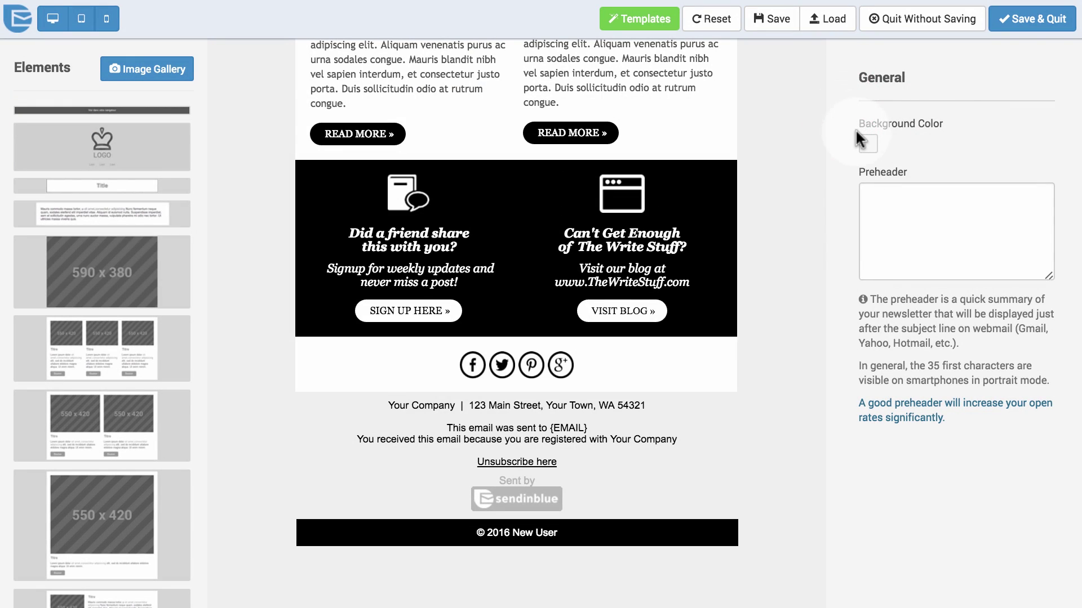
Enter the Top 10 travel photography tips preheader, then Save & Quit to the campaign page.
{"action": "left_click", "coordinate": [889, 194]}
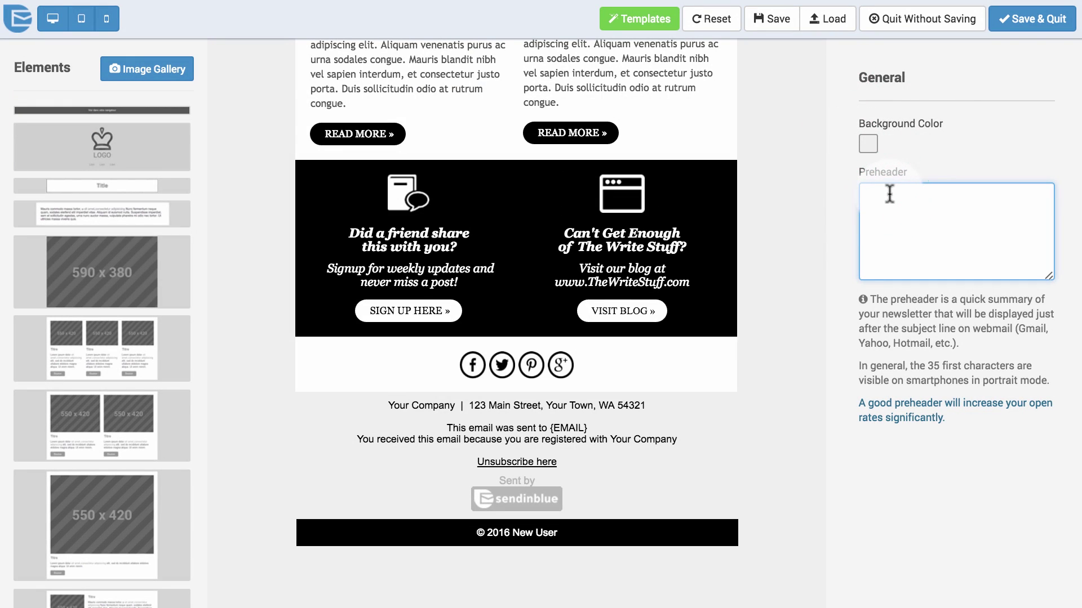
{"action": "type", "text": "Don't miss our Top 10 Tips for photographing your next travel adventure!"}
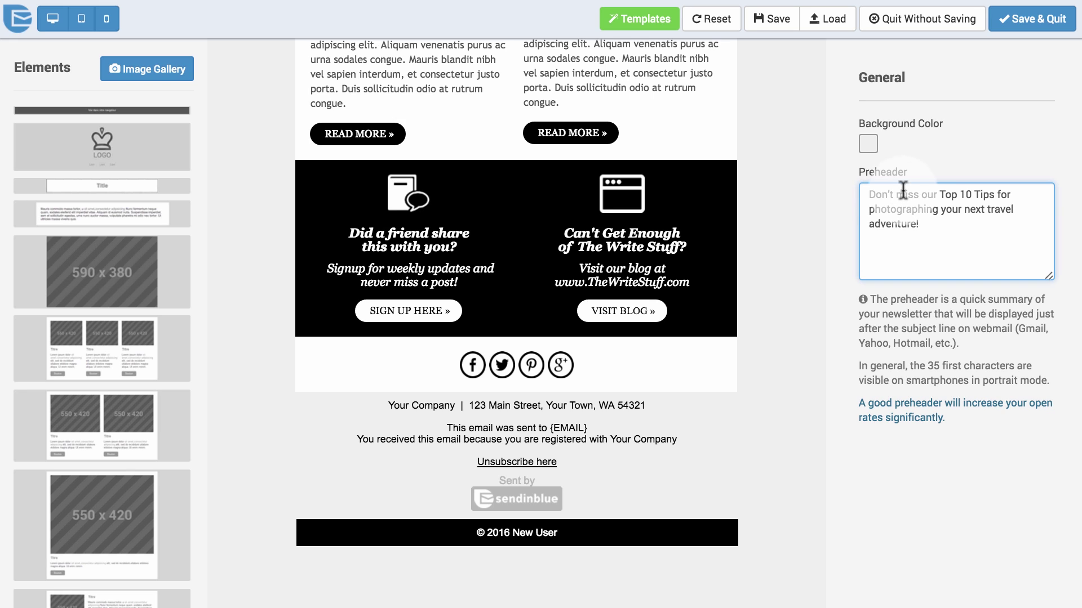
{"action": "left_click", "coordinate": [1060, 30]}
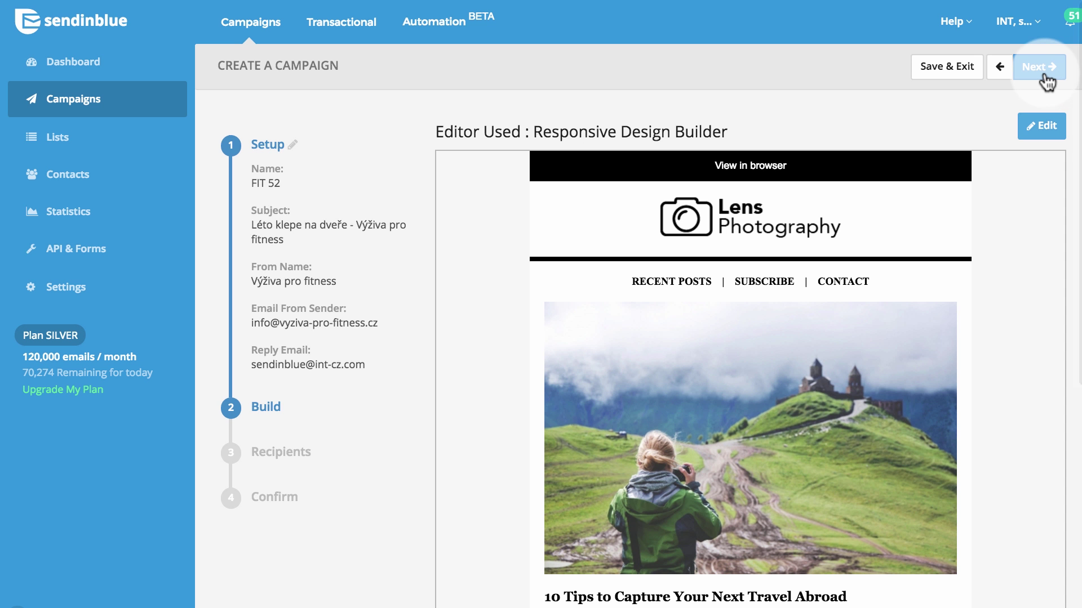
{"action": "scroll", "coordinate": [1018, 275], "scroll_direction": "down", "scroll_amount": 3}
{"action": "scroll", "coordinate": [1018, 276], "scroll_direction": "down", "scroll_amount": 1}
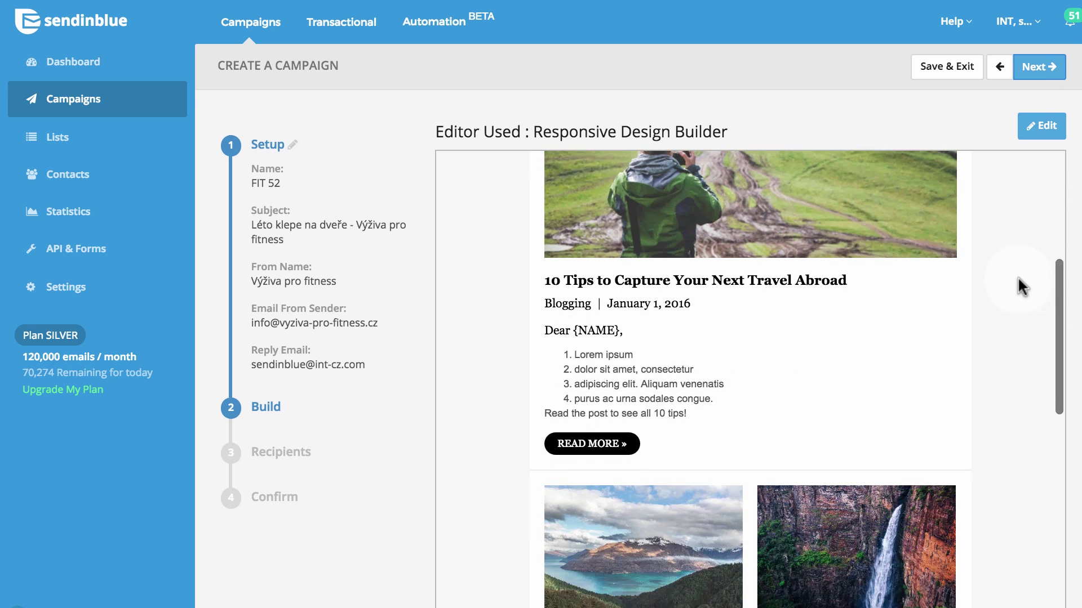
{"action": "scroll", "coordinate": [1018, 277], "scroll_direction": "down", "scroll_amount": 4}
{"action": "scroll", "coordinate": [1018, 276], "scroll_direction": "down", "scroll_amount": 1}
{"action": "scroll", "coordinate": [1017, 276], "scroll_direction": "down", "scroll_amount": 5}
{"action": "scroll", "coordinate": [1017, 276], "scroll_direction": "down", "scroll_amount": 1}
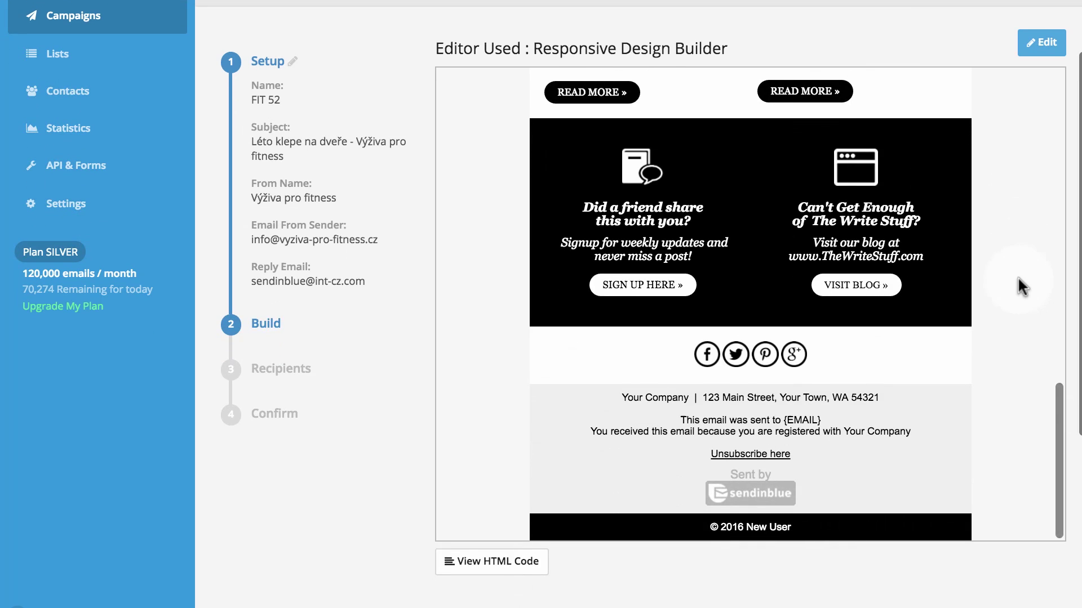
{"action": "scroll", "coordinate": [1017, 276], "scroll_direction": "down", "scroll_amount": 3}
{"action": "scroll", "coordinate": [948, 283], "scroll_direction": "down", "scroll_amount": 3}
Send a test email to the entered address and confirm the Test Email Results dialog.
{"action": "triple_click", "coordinate": [681, 438]}
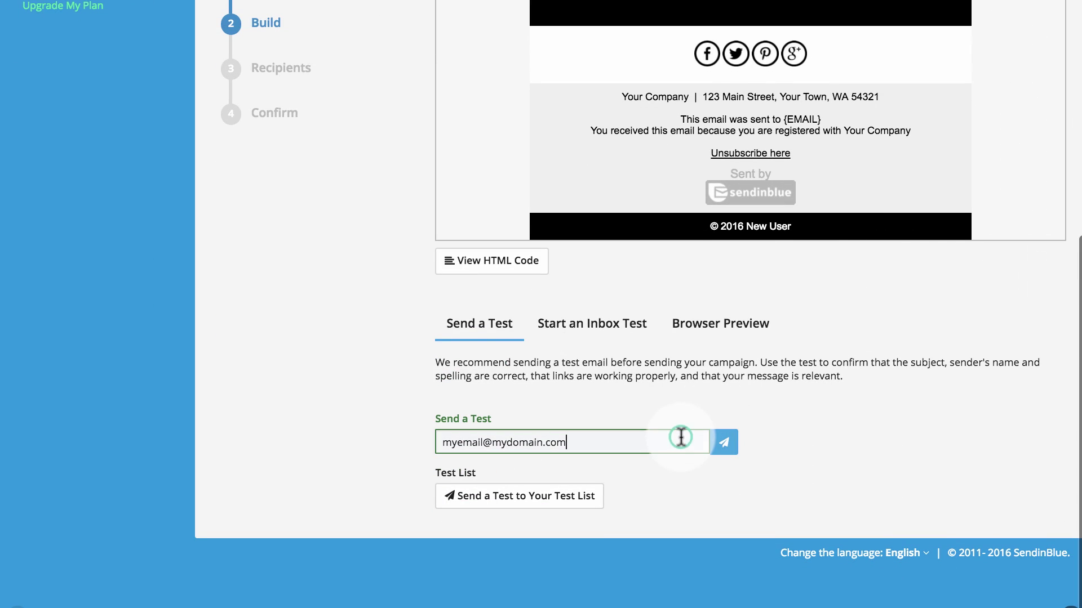
{"action": "left_click", "coordinate": [723, 443]}
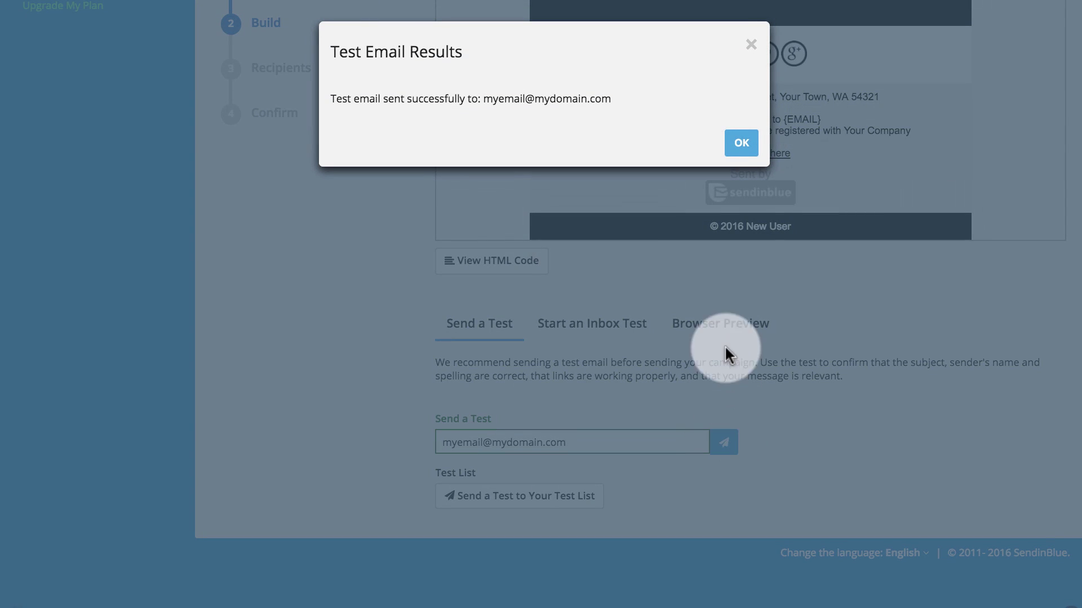
{"action": "left_click", "coordinate": [754, 145]}
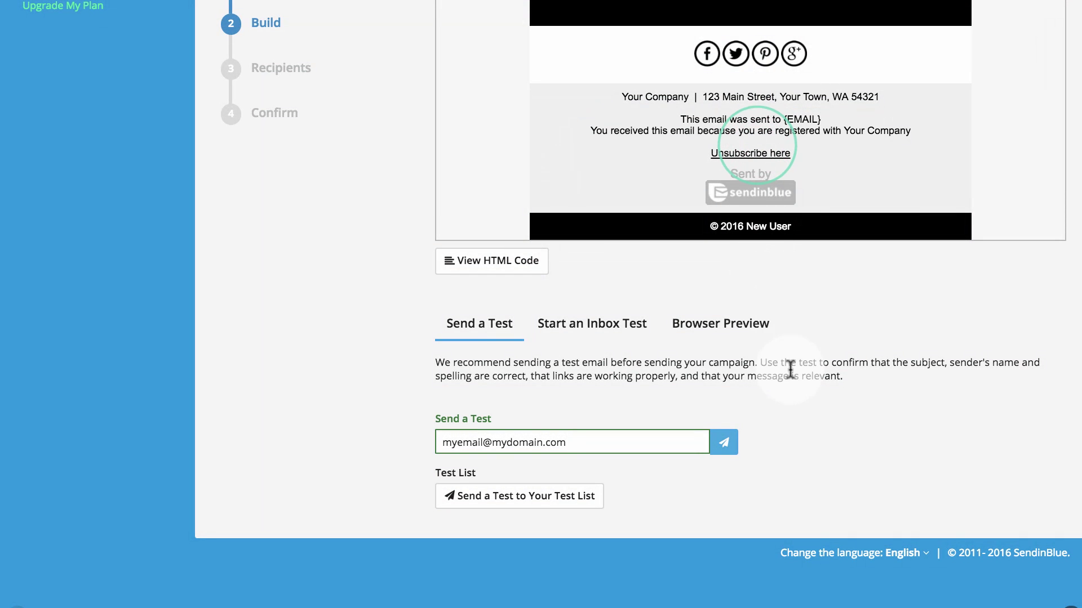
{"action": "left_click", "coordinate": [803, 425]}
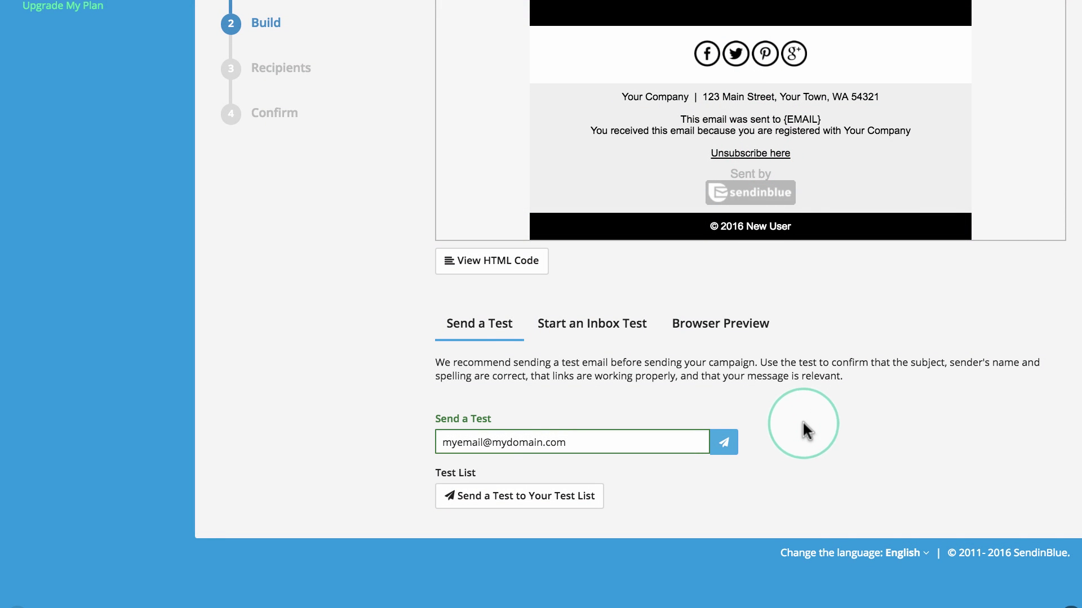